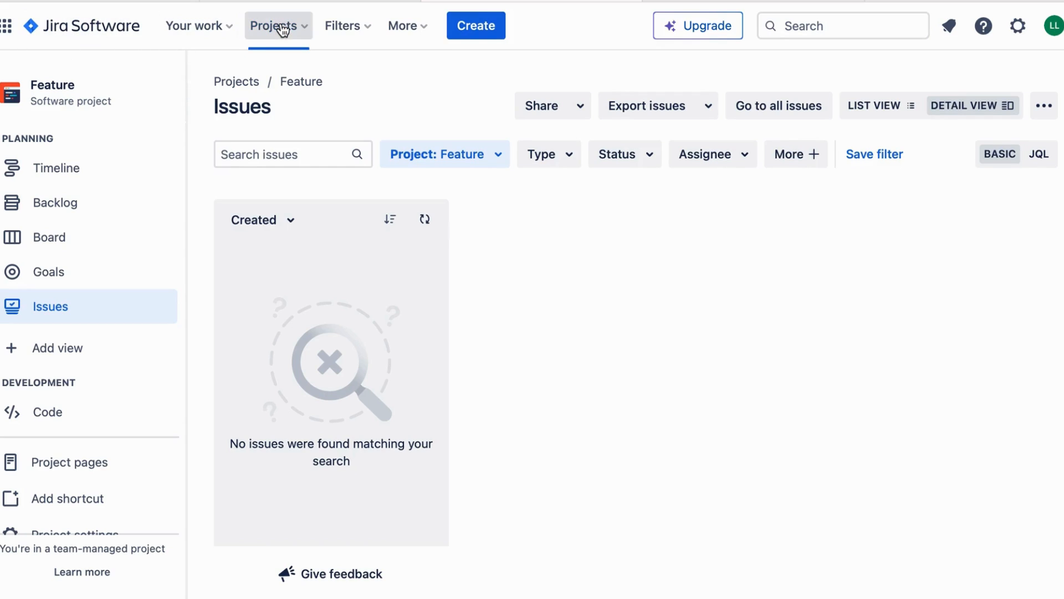
# Start a new Epic issue with the summary 'Revamp Check Out Process'.
pyautogui.click(488, 31)
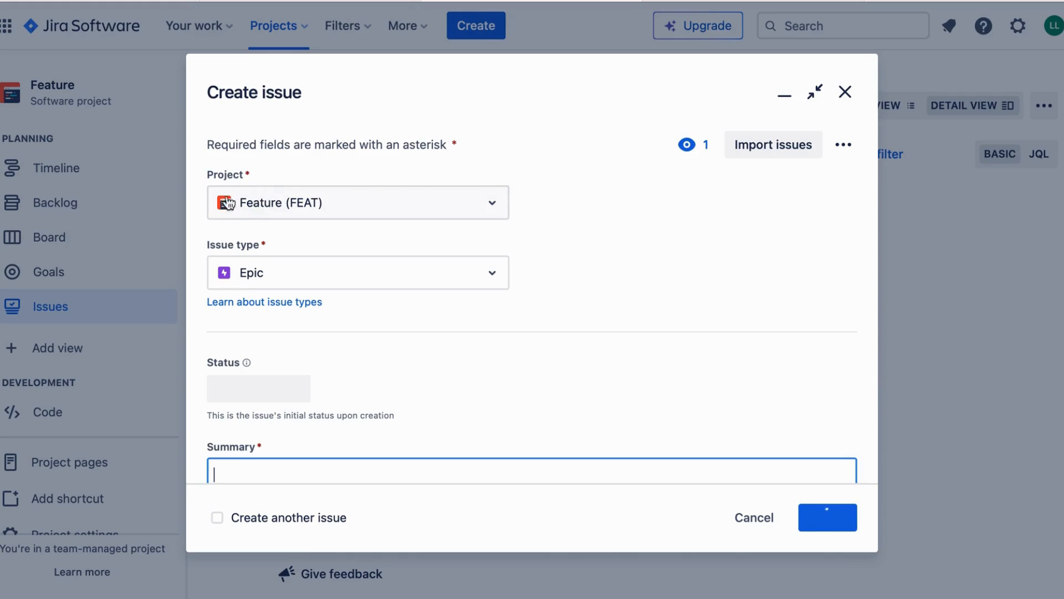
pyautogui.click(270, 276)
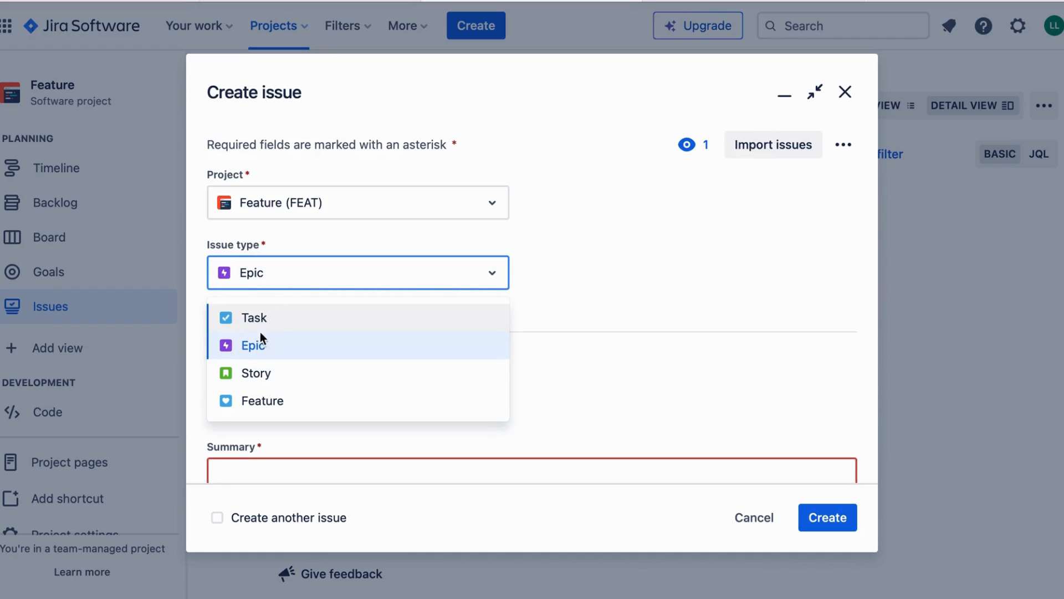
pyautogui.click(257, 349)
pyautogui.scroll(-1, 257, 350)
pyautogui.scroll(-2, 257, 349)
pyautogui.click(254, 348)
pyautogui.write('Reva')
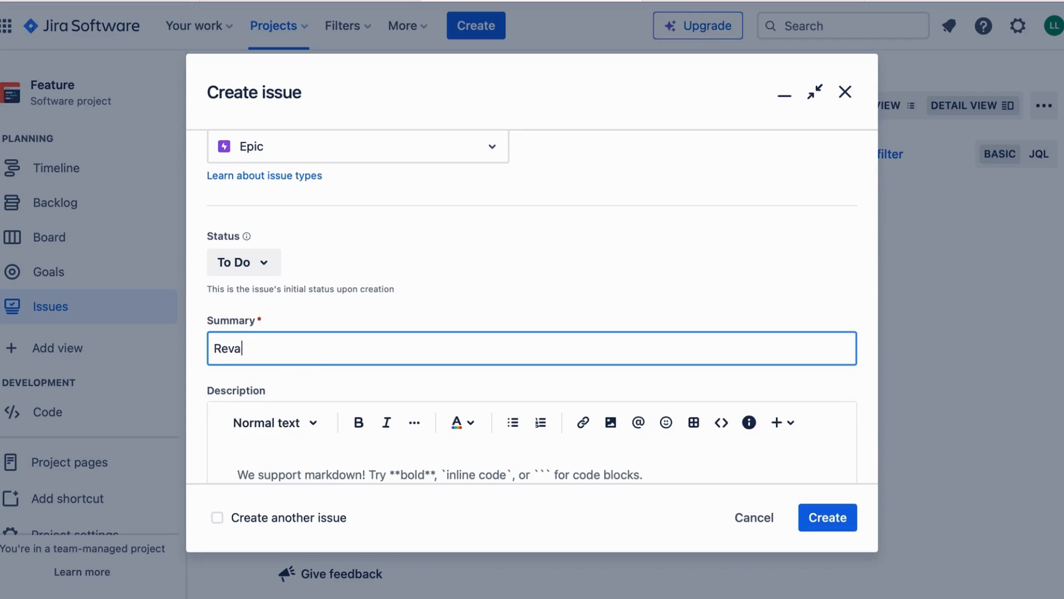
pyautogui.write('mp Chec')
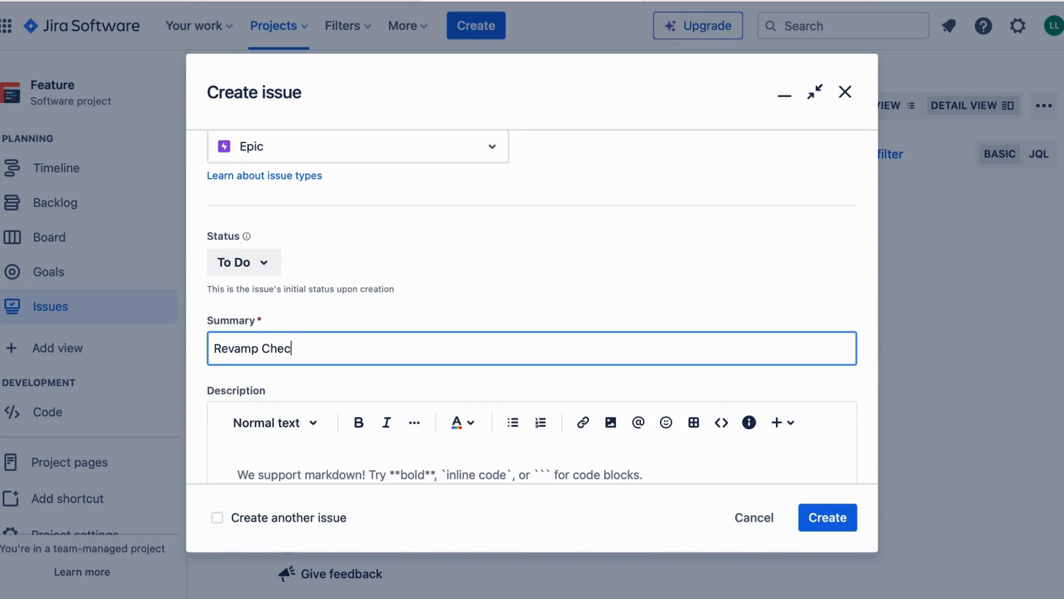
pyautogui.write('k Out Process')
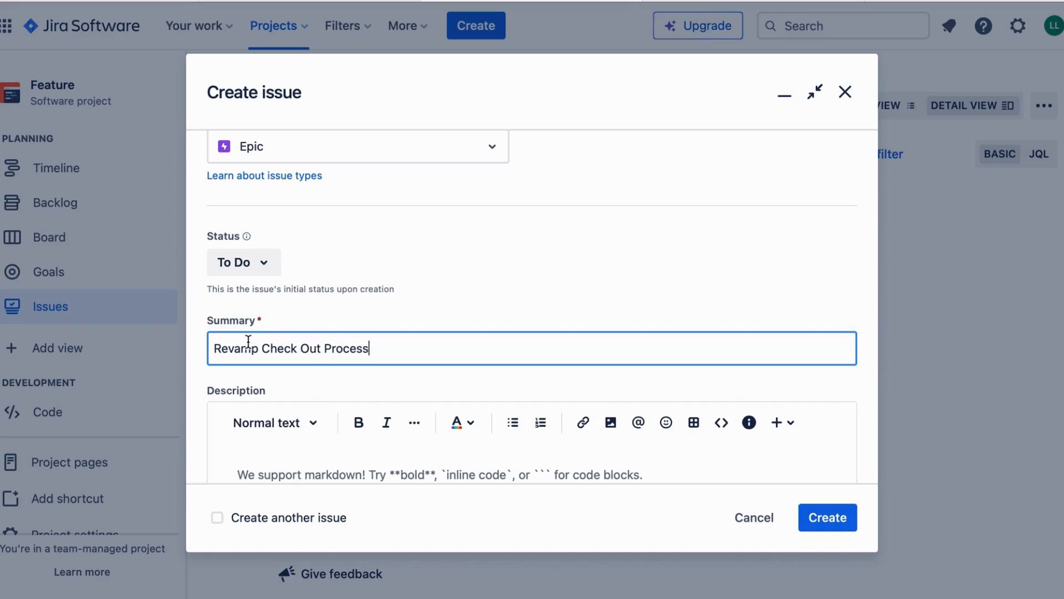
# Describe the epic as 'Improve User Experience', assign it to yourself, and create it.
pyautogui.scroll(-2, 327, 297)
pyautogui.click(299, 380)
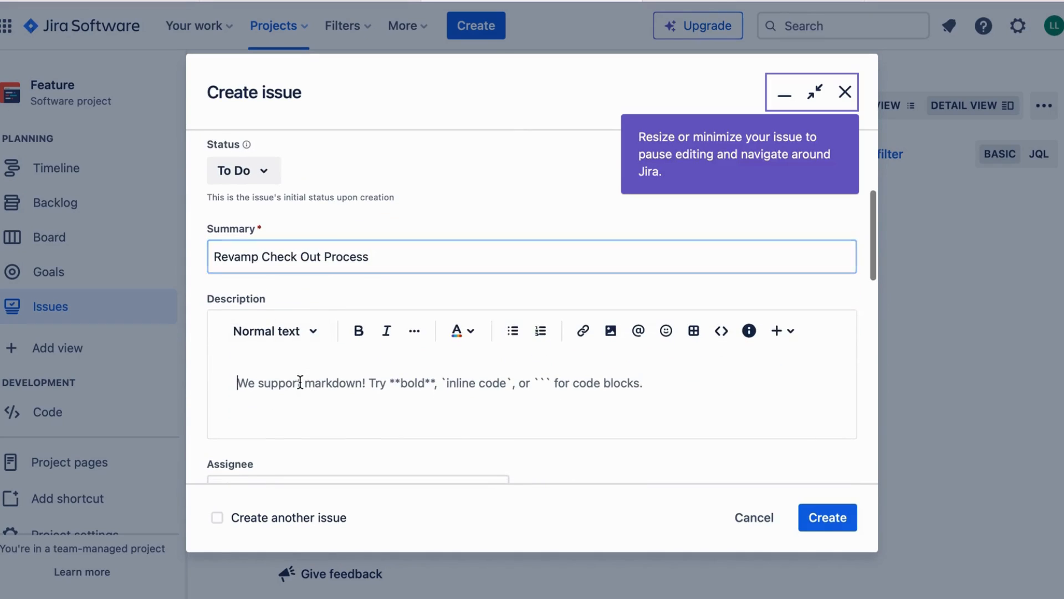
pyautogui.write('improve Use')
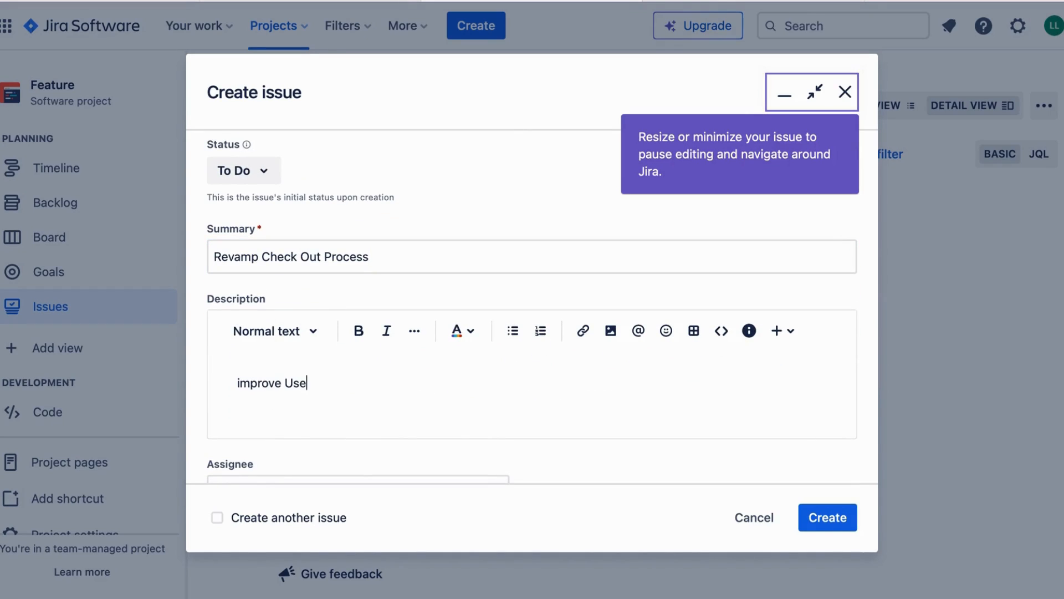
pyautogui.write('r Experience')
pyautogui.click(243, 382)
pyautogui.press('BackSpace')
pyautogui.write('I')
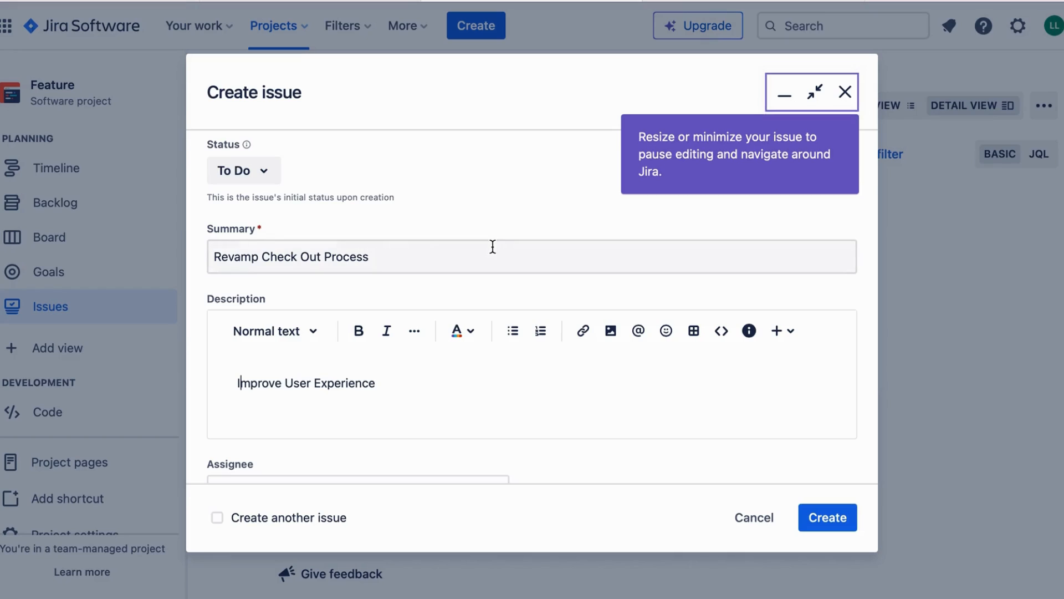
pyautogui.scroll(-5, 493, 246)
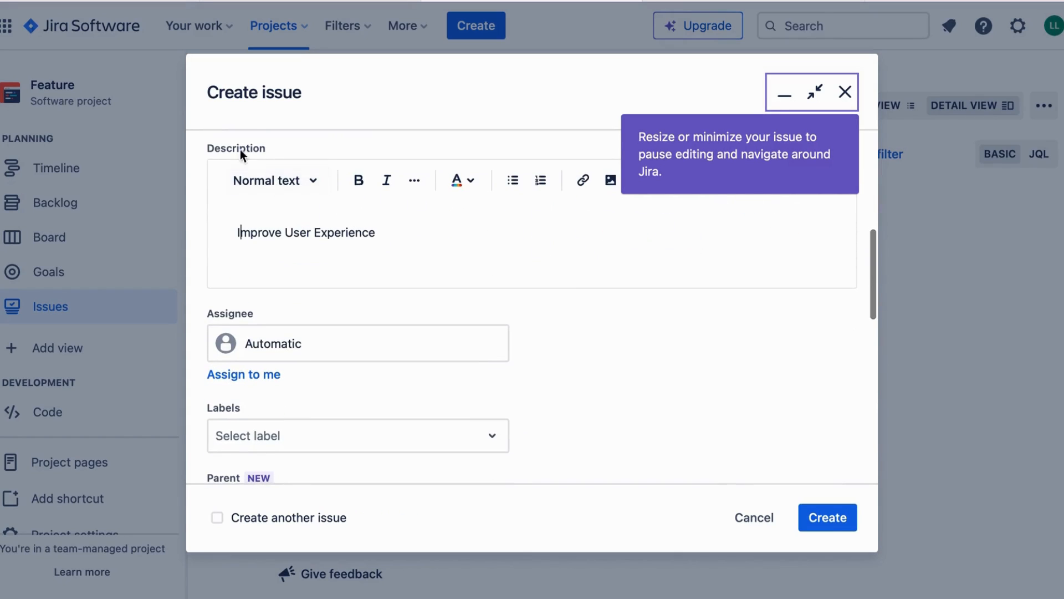
pyautogui.click(257, 375)
pyautogui.click(837, 518)
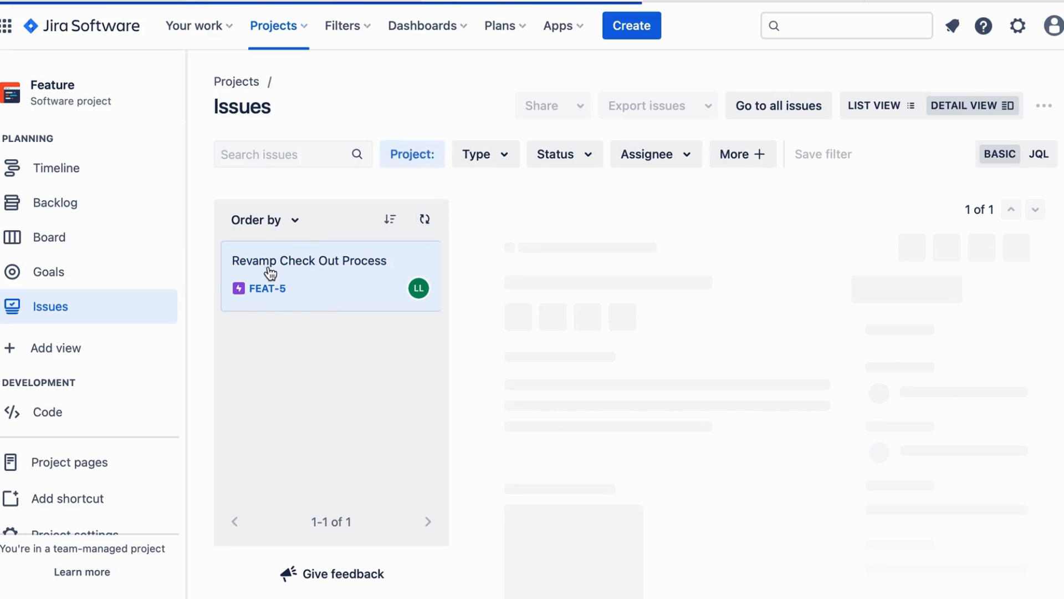
# Go to the Feature project's board from the sidebar.
pyautogui.click(55, 238)
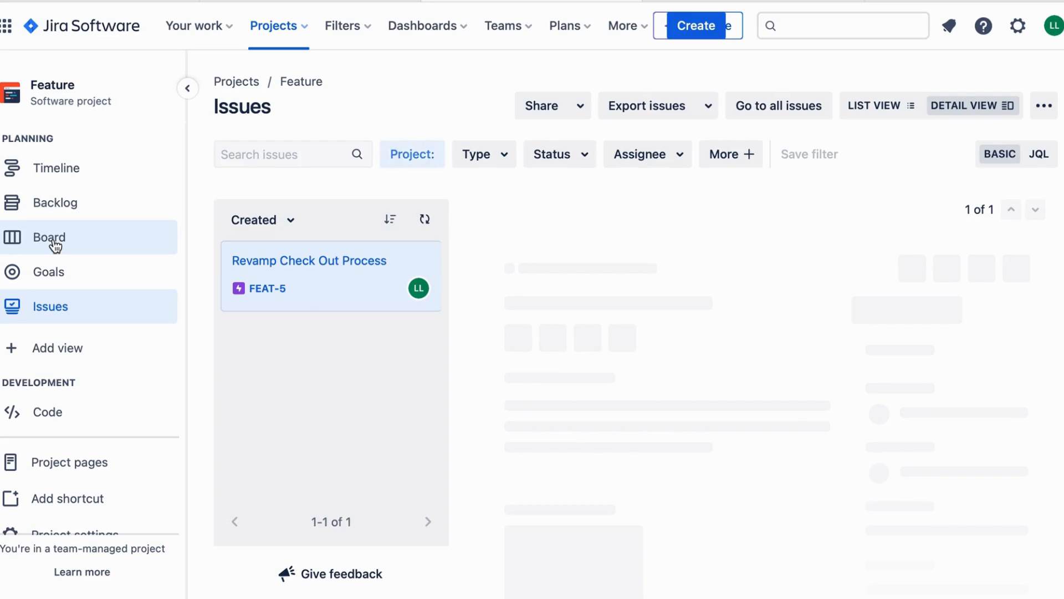
pyautogui.click(50, 237)
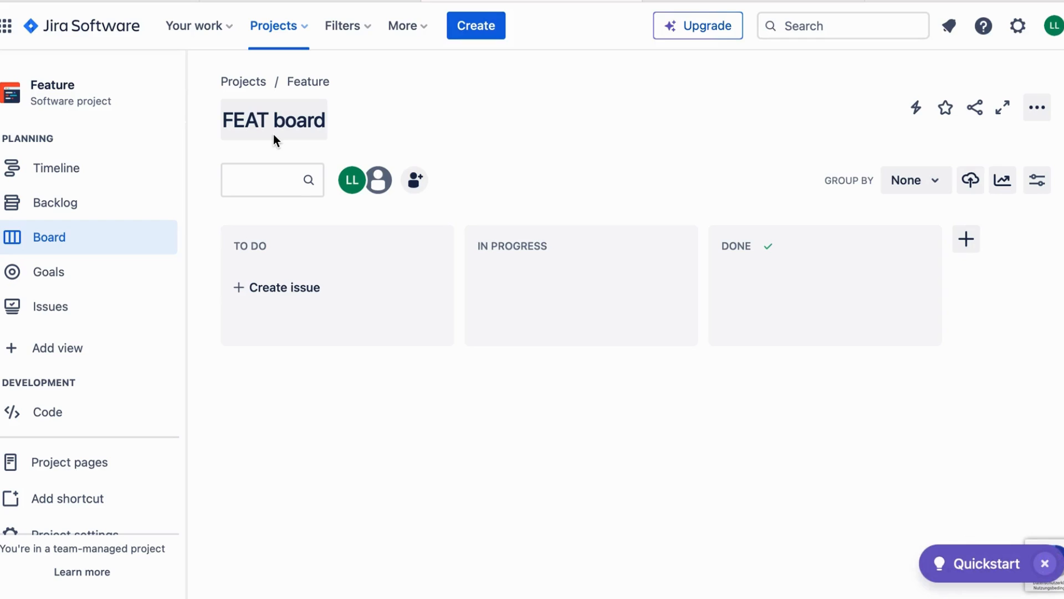
# Switch to the Feature backlog and start a new epic in the Epic panel.
pyautogui.click(66, 202)
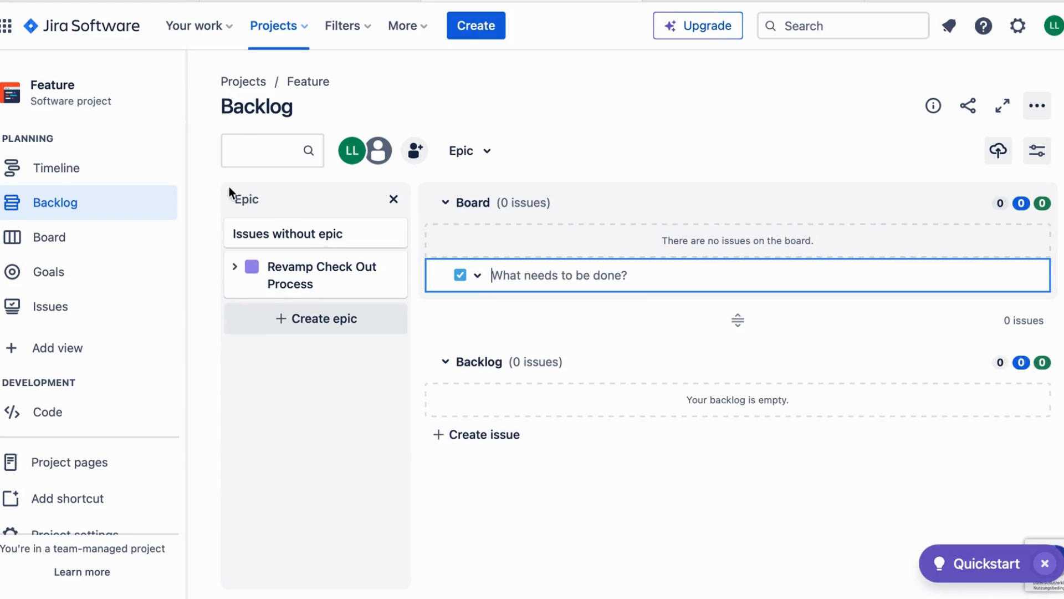
pyautogui.click(300, 320)
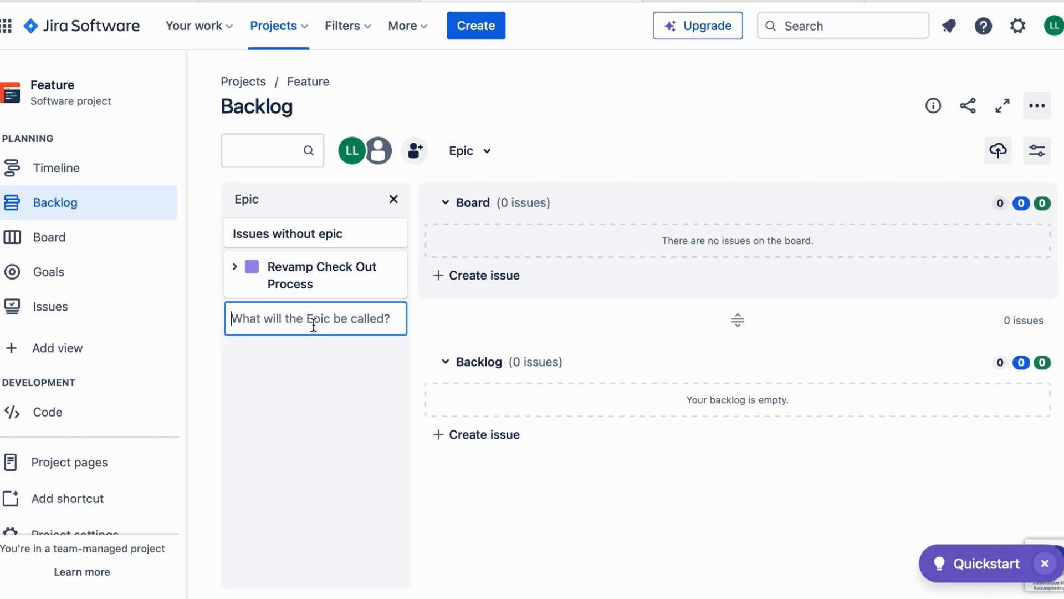
# Create the epic 'Optimize Product Search' and expand it to show its details.
pyautogui.write('O')
pyautogui.press('BackSpace')
pyautogui.write('Optimize Product Search')
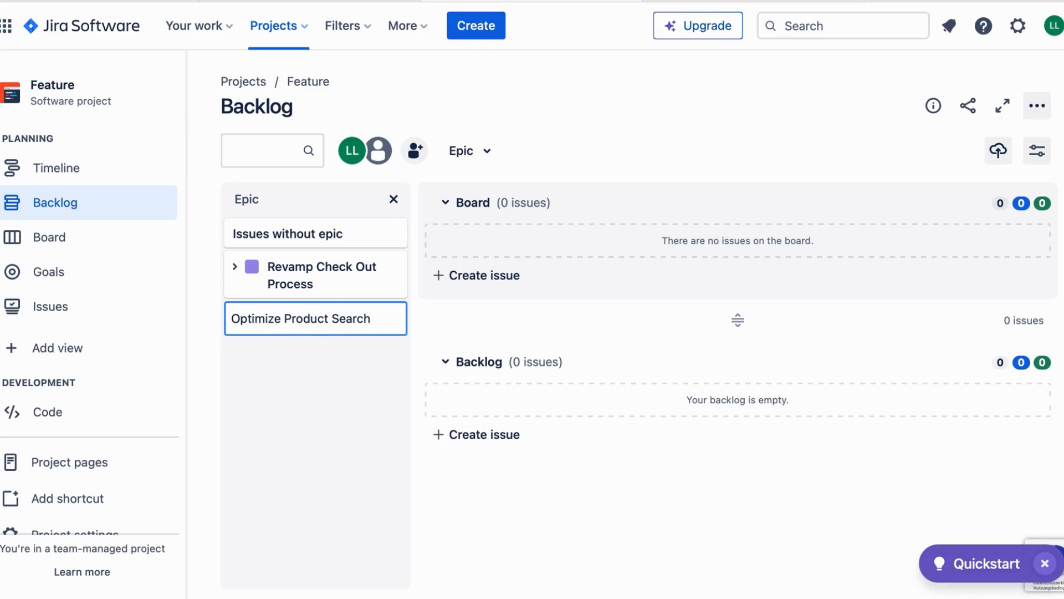
pyautogui.press('Return')
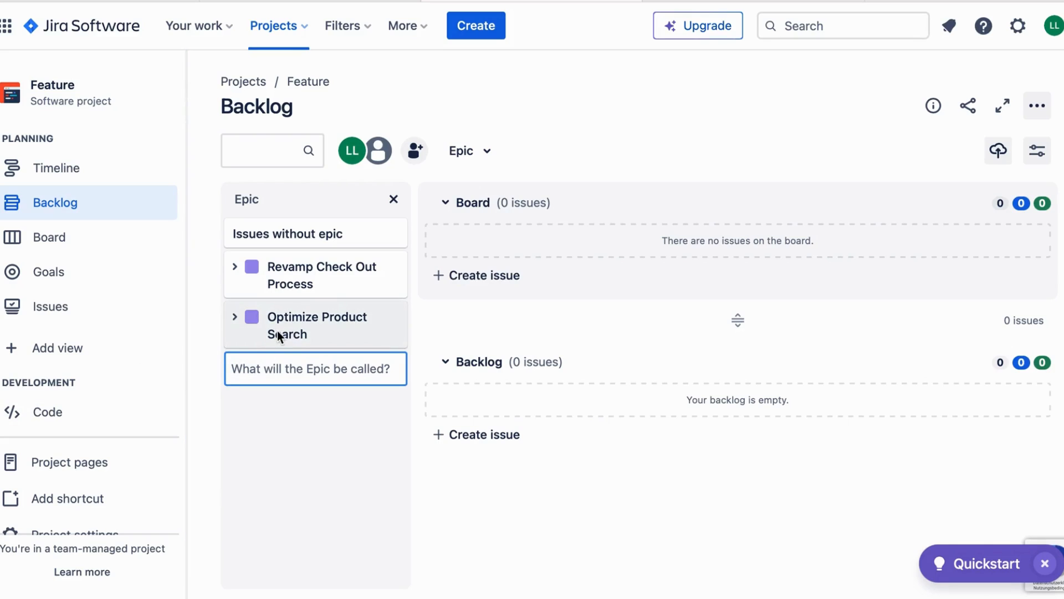
pyautogui.click(234, 316)
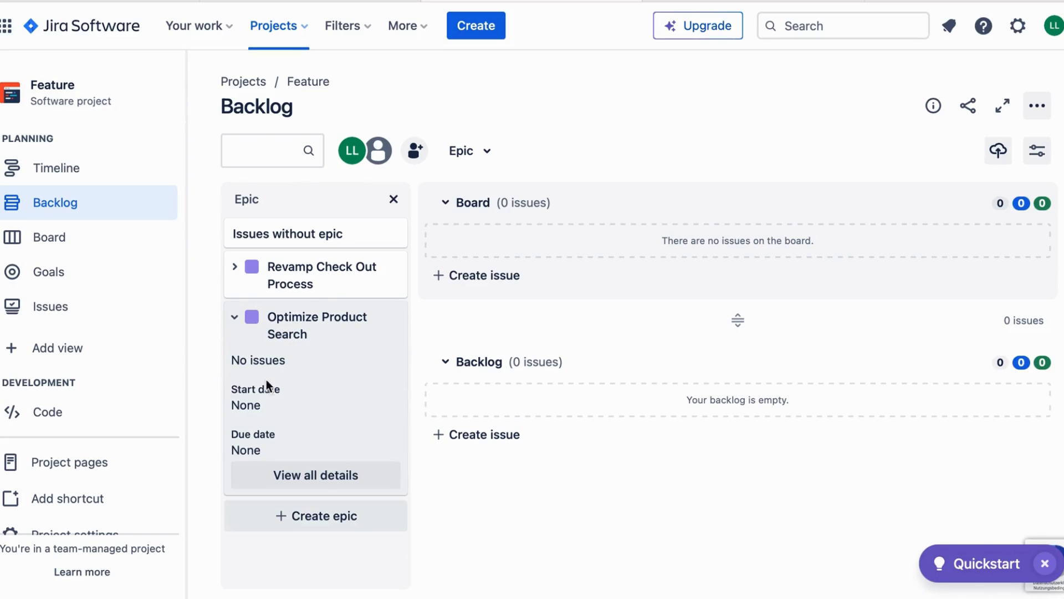
# Give epic FEAT-6 the description 'Smooth Search'.
pyautogui.click(281, 474)
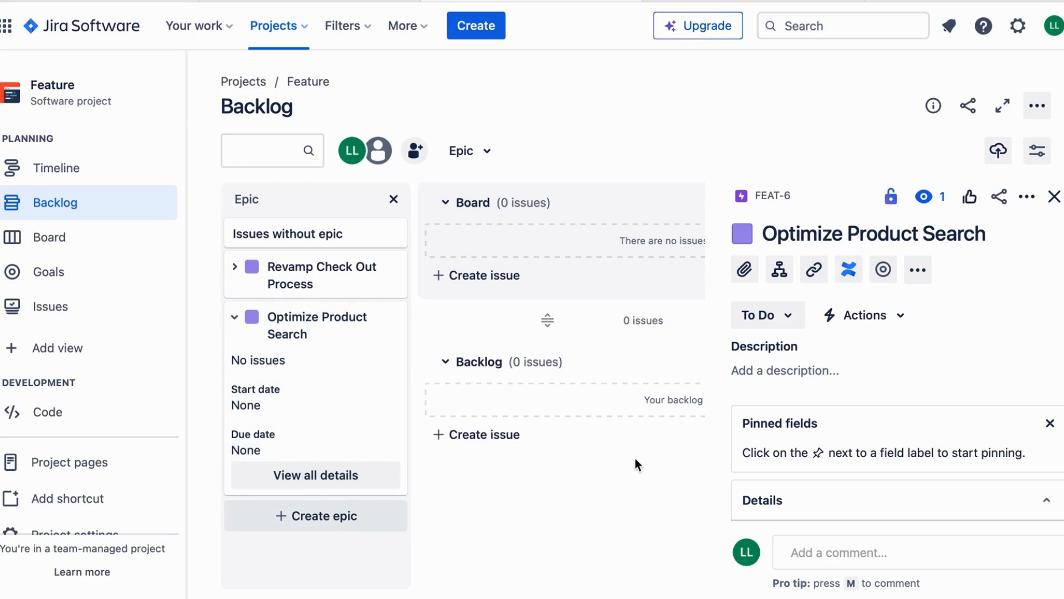
pyautogui.click(827, 375)
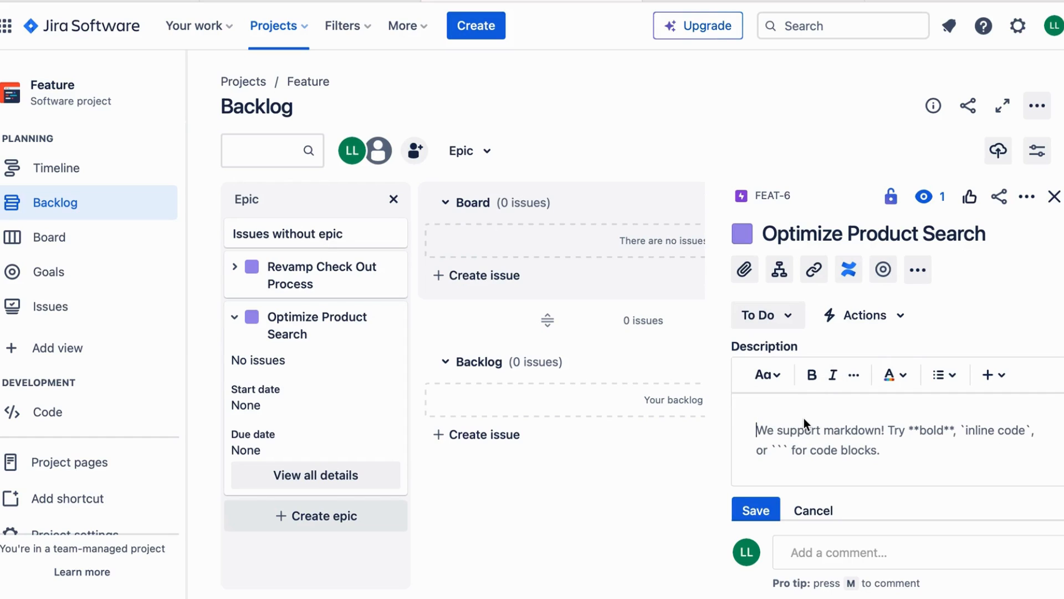
pyautogui.write('Smooth ')
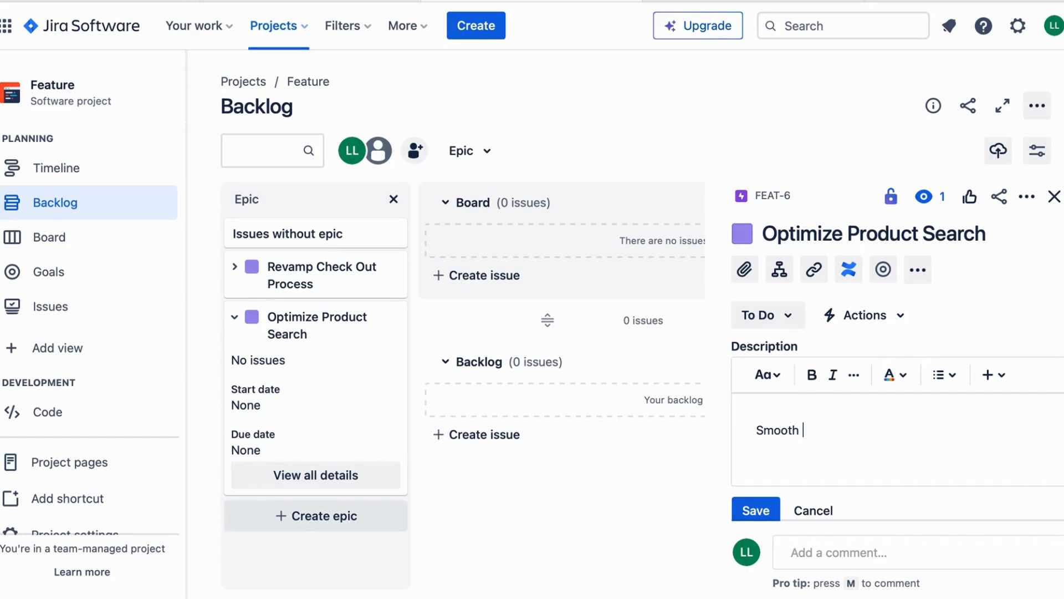
pyautogui.write('Search')
pyautogui.scroll(-2, 760, 434)
pyautogui.click(759, 434)
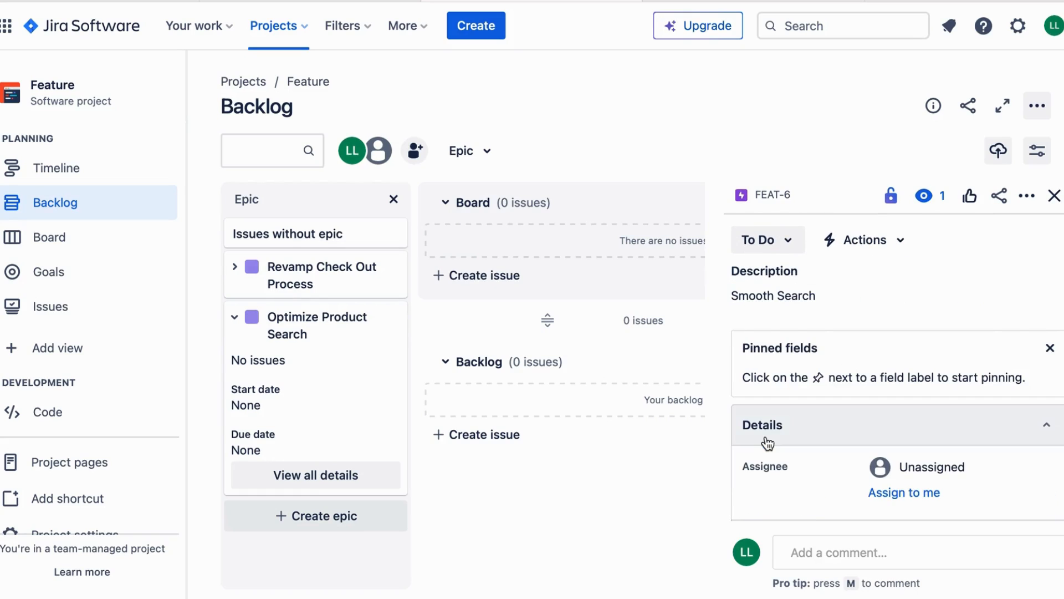
# Assign FEAT-6 to yourself, then close its details and collapse the epic.
pyautogui.scroll(-3, 765, 442)
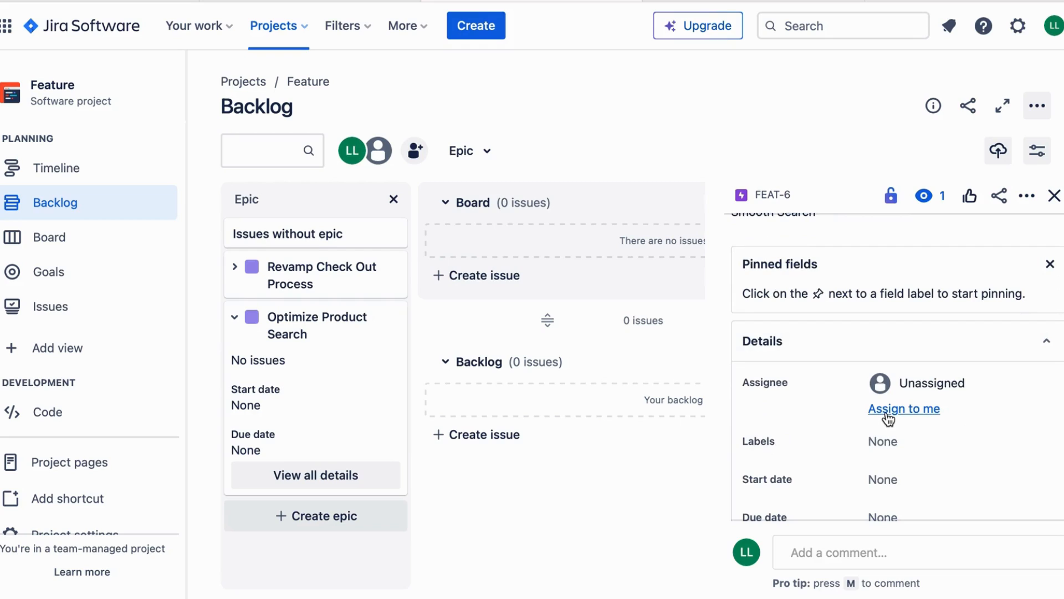
pyautogui.click(888, 410)
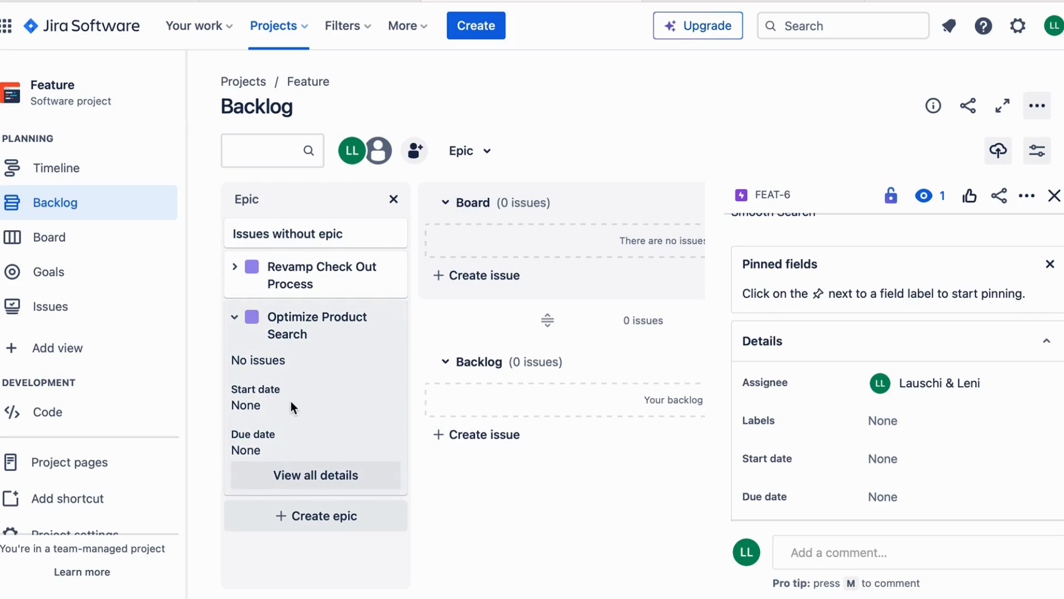
pyautogui.click(1055, 195)
pyautogui.click(235, 318)
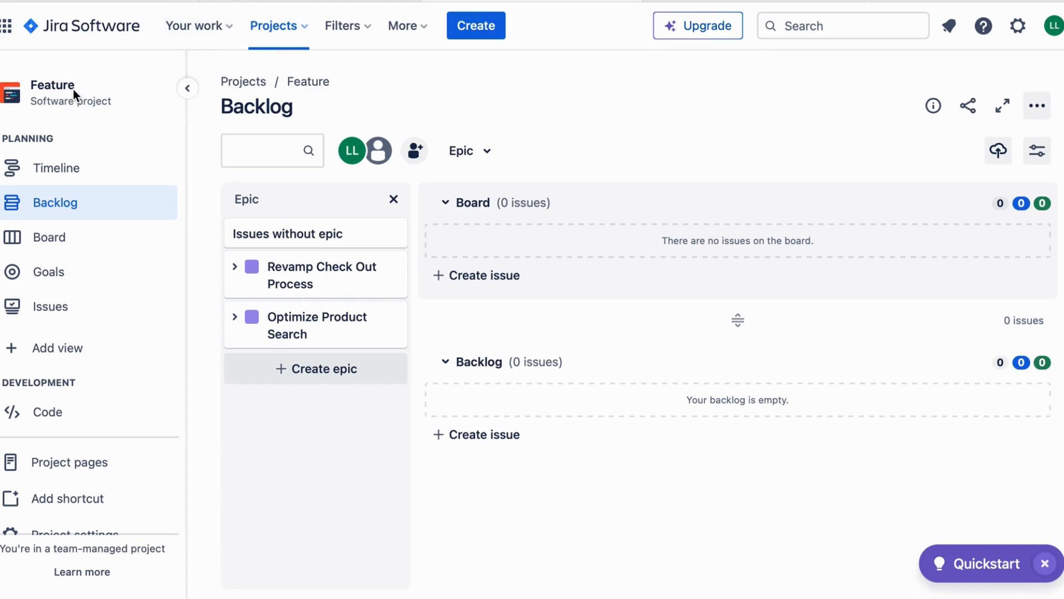
pyautogui.click(484, 27)
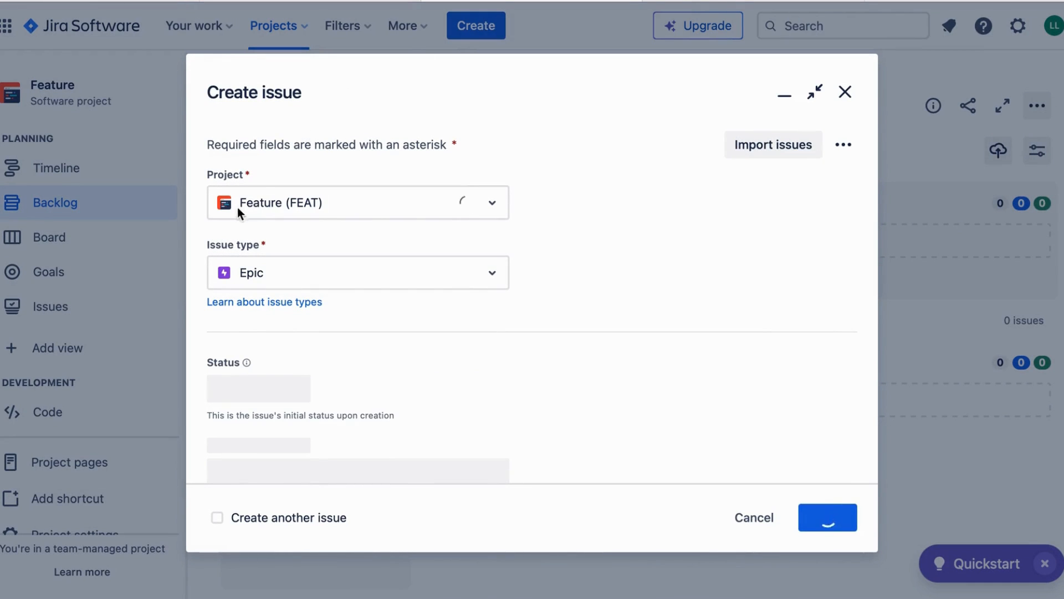
# Make the new issue a Feature with the summary 'Implement One-Click Purchase'.
pyautogui.click(338, 281)
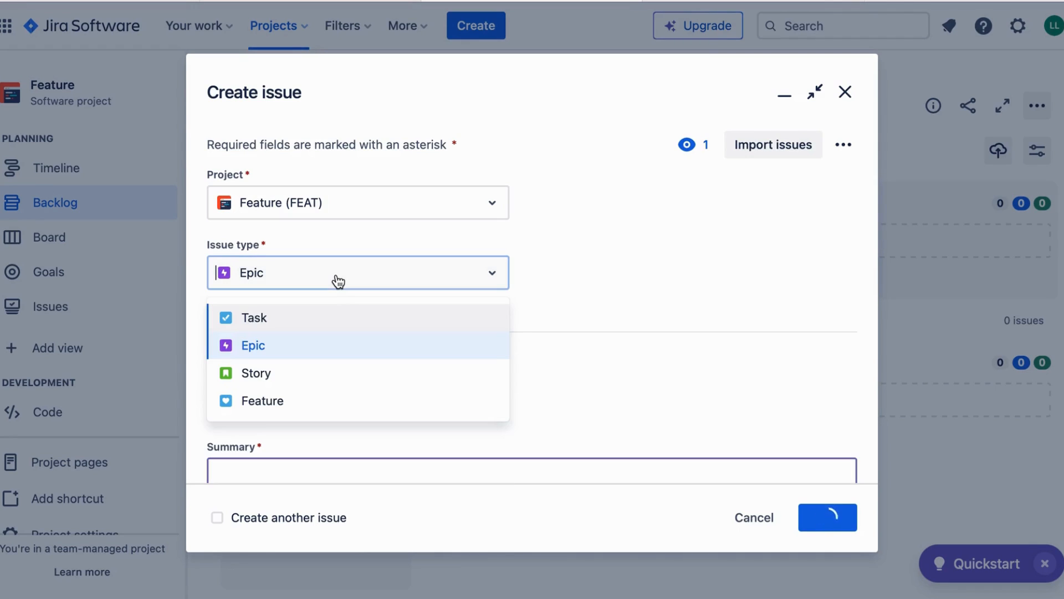
pyautogui.click(259, 399)
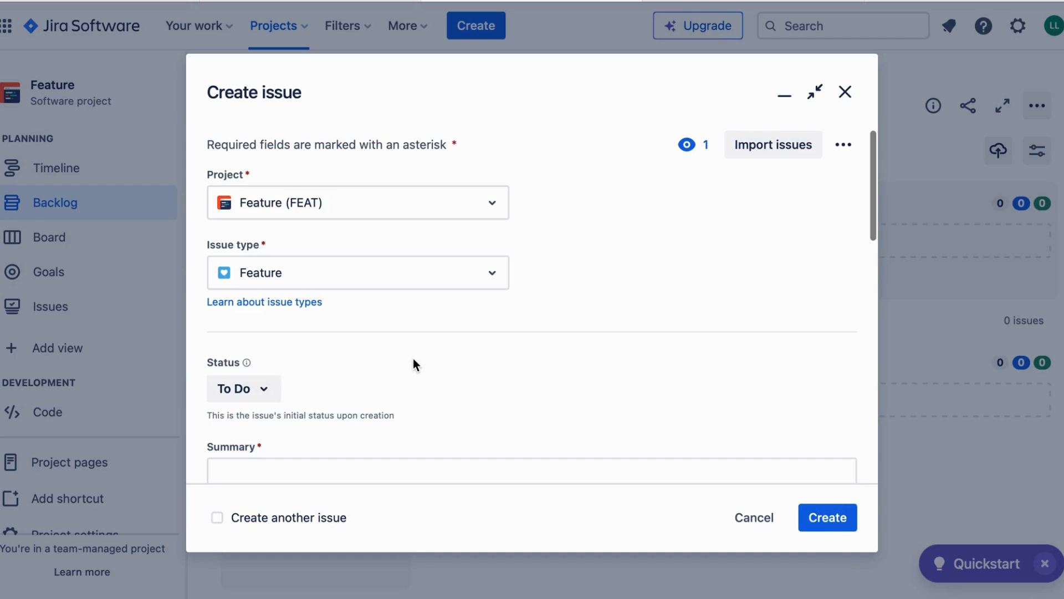
pyautogui.scroll(-2, 413, 358)
pyautogui.click(371, 376)
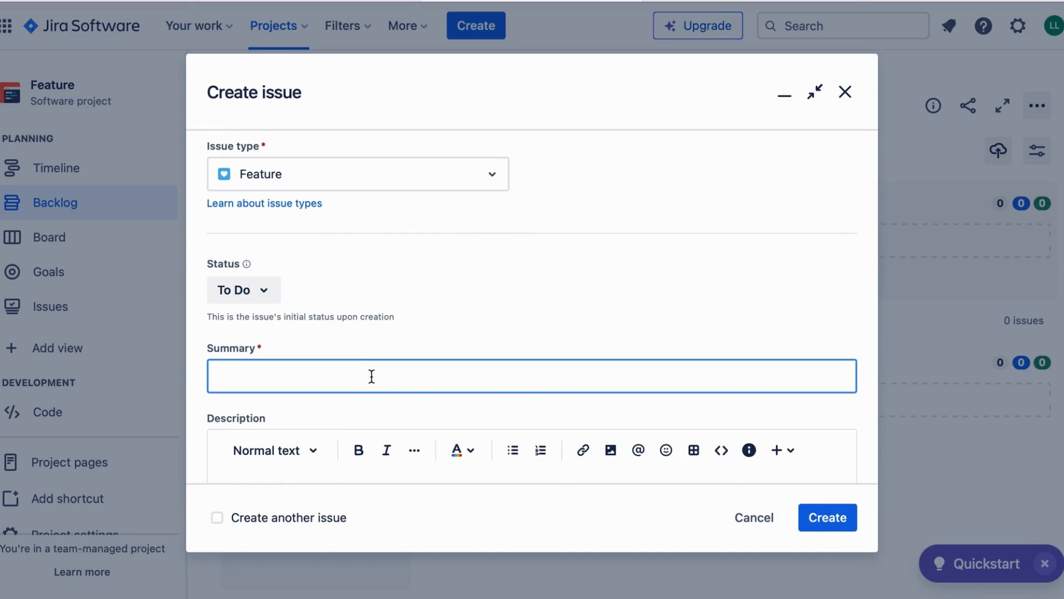
pyautogui.write('Implement One-Click Purchase')
# Describe the Feature as 'Revamp Check-Out' and assign it to yourself.
pyautogui.scroll(-2, 526, 175)
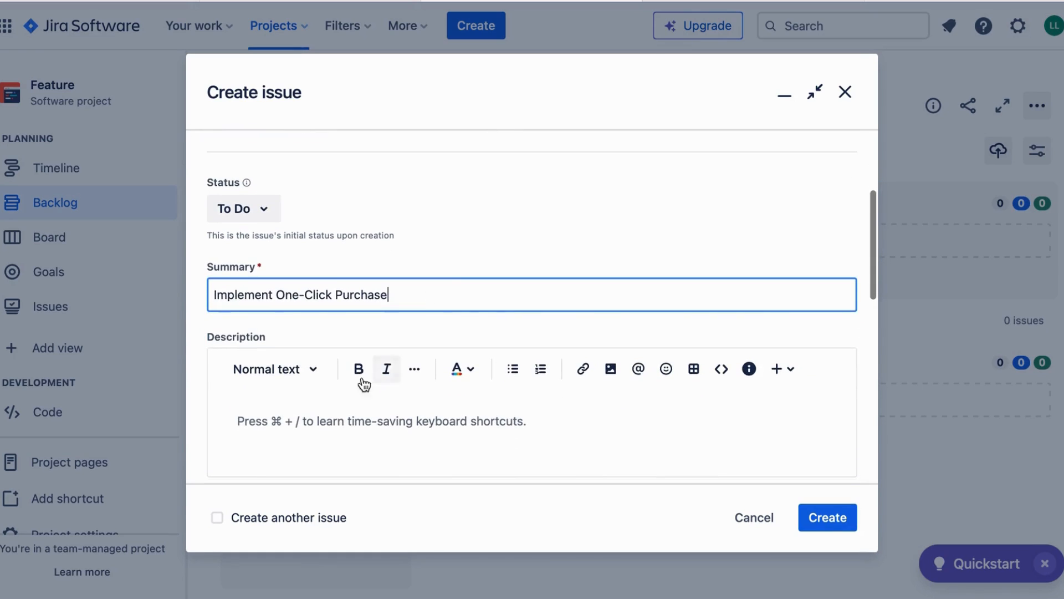
pyautogui.click(321, 420)
pyautogui.scroll(-3, 324, 420)
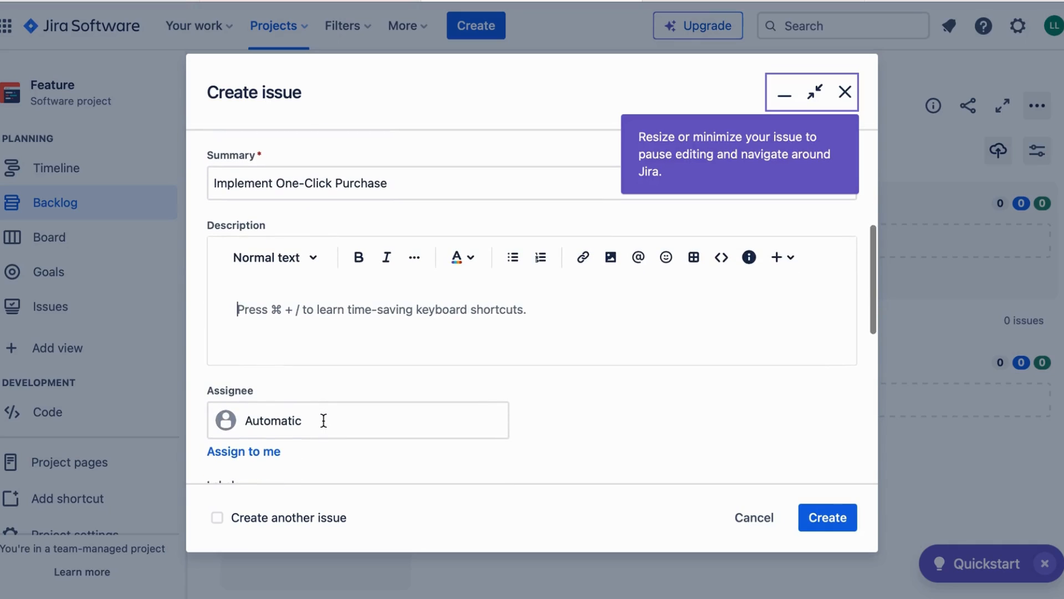
pyautogui.click(310, 317)
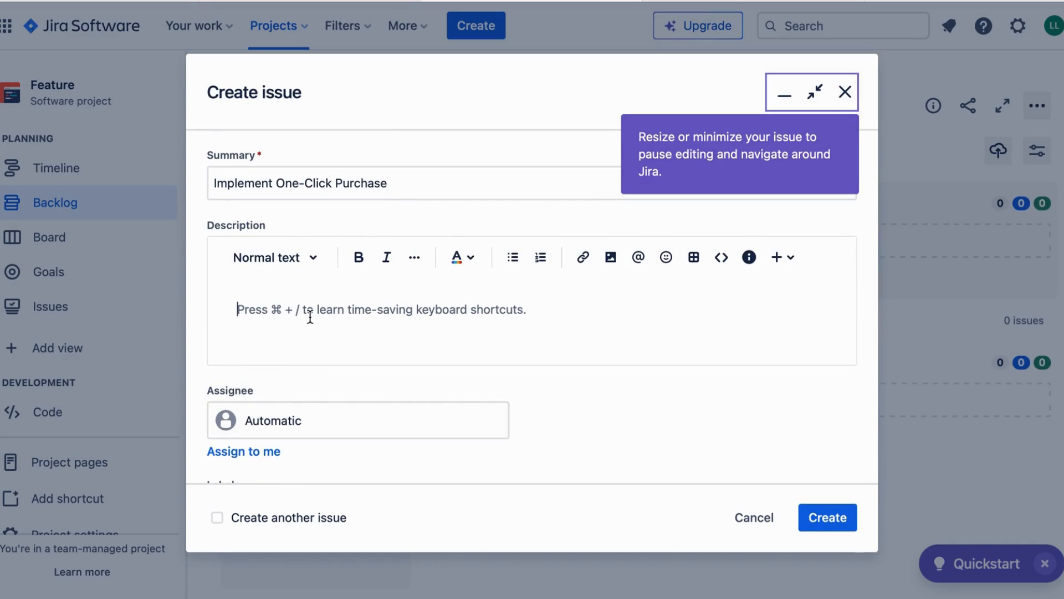
pyautogui.write('Reva')
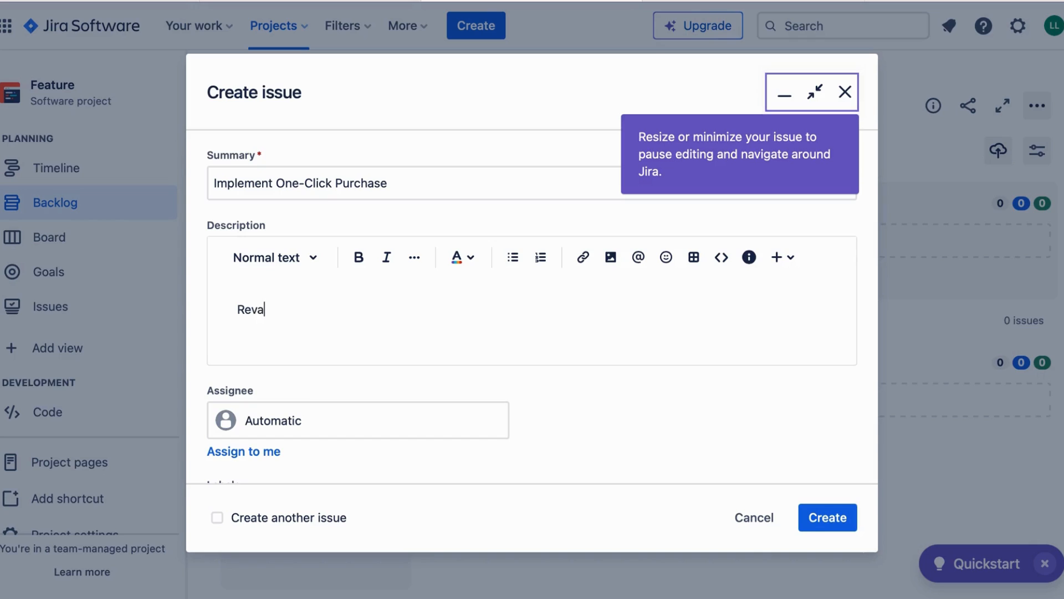
pyautogui.write('mp Check-Out')
pyautogui.scroll(-2, 298, 374)
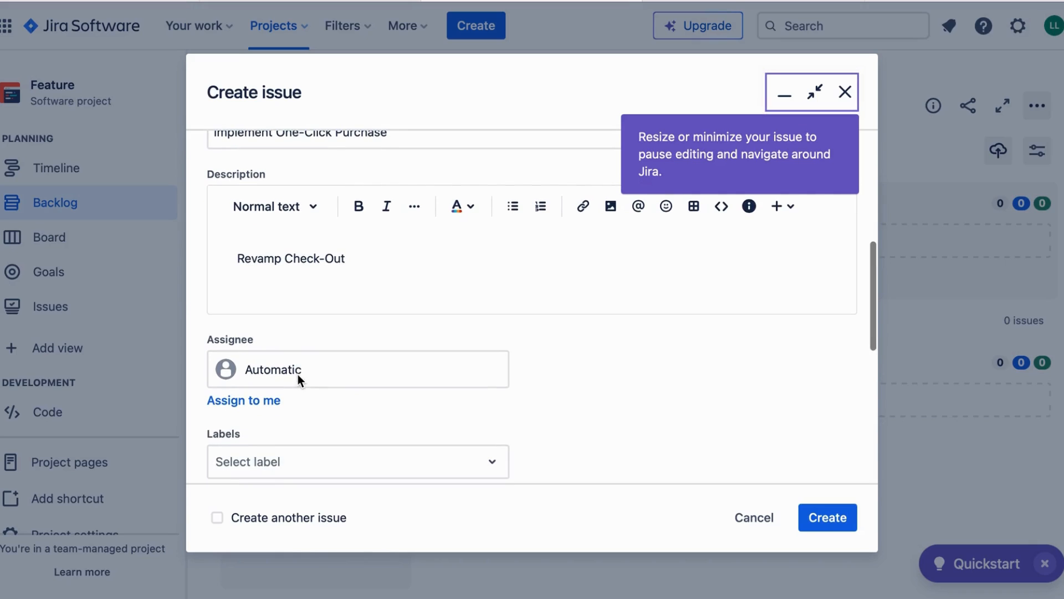
pyautogui.click(268, 401)
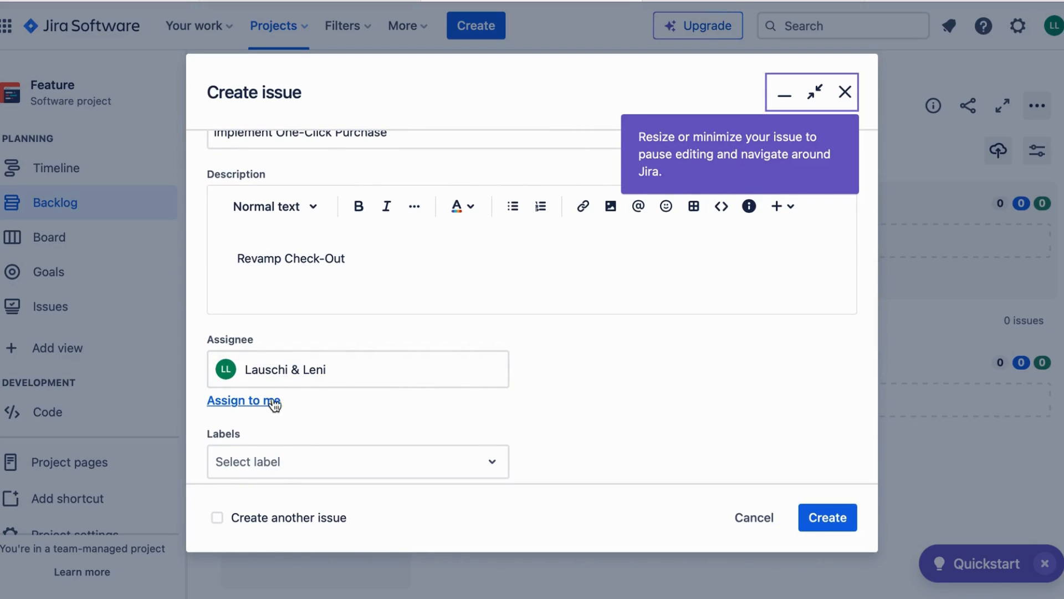
# Set the Feature's parent to epic FEAT-5 Revamp Check Out Process.
pyautogui.scroll(-5, 437, 381)
pyautogui.scroll(-2, 441, 380)
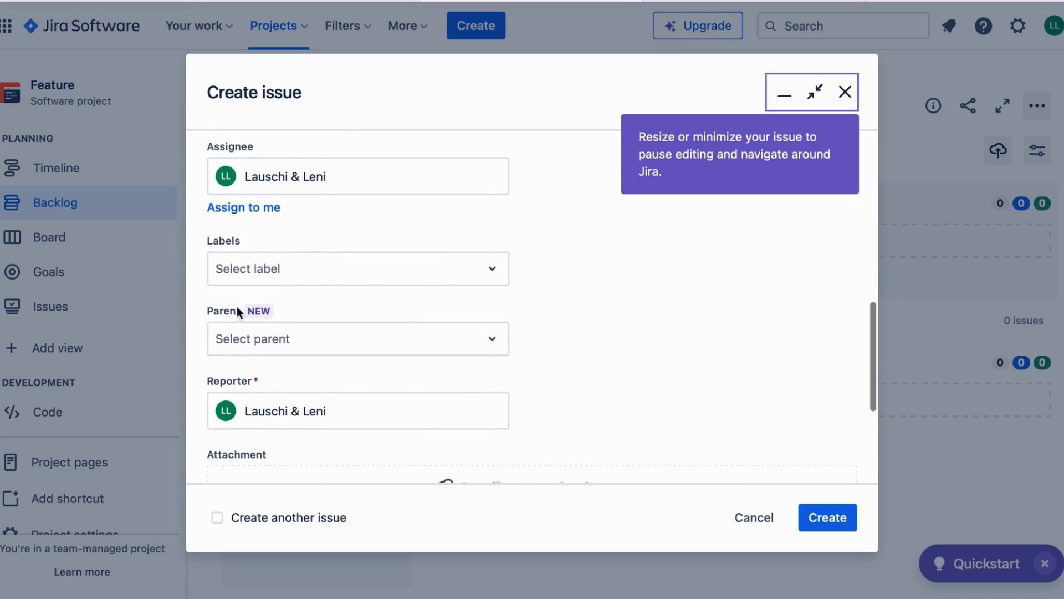
pyautogui.click(242, 348)
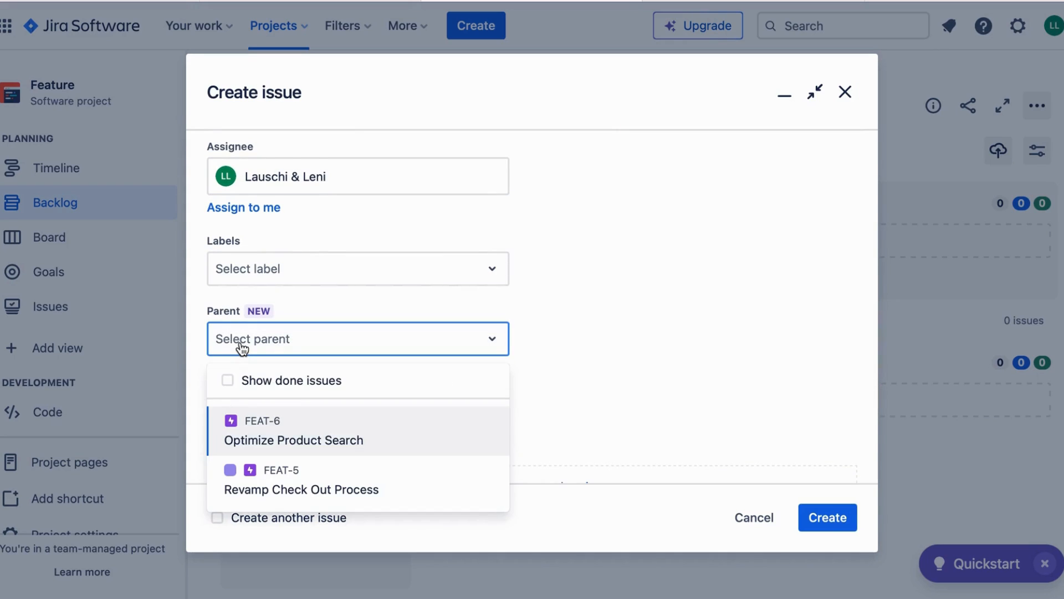
pyautogui.click(275, 480)
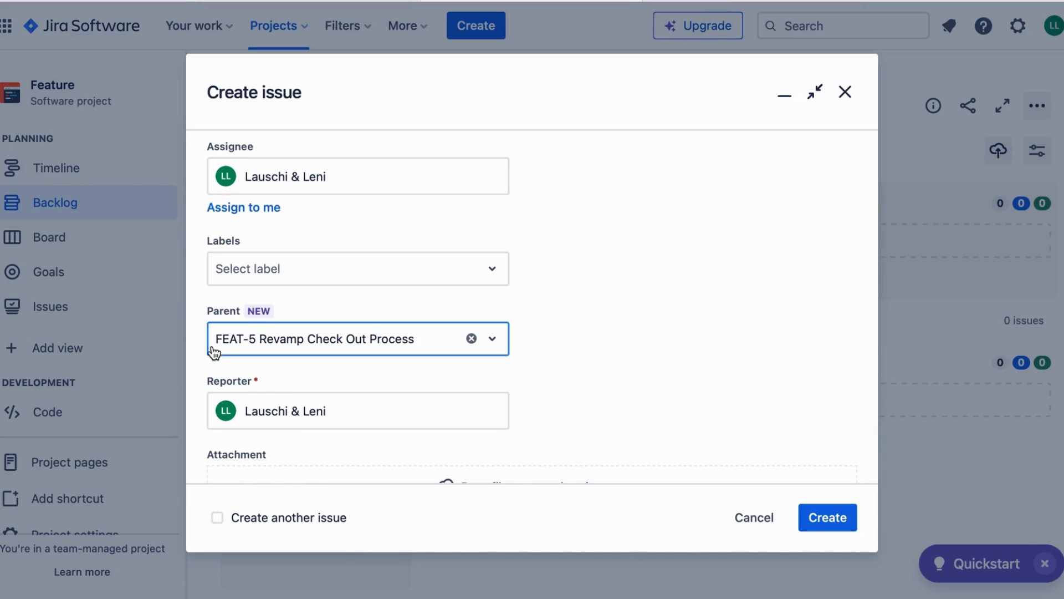
pyautogui.scroll(-2, 580, 344)
pyautogui.scroll(-4, 580, 341)
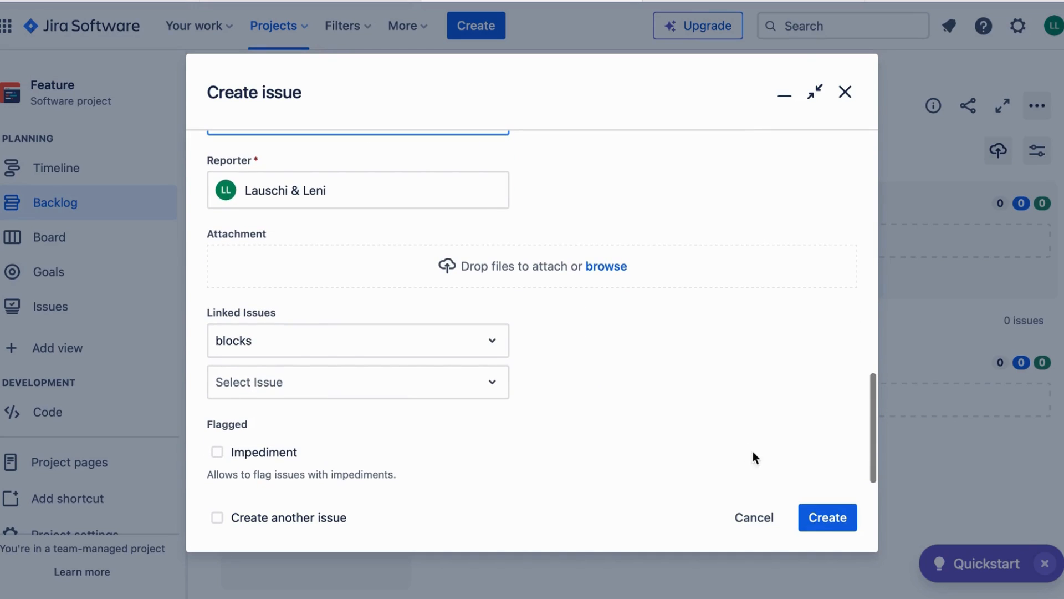
# Create FEAT-7 and open the Revamp Check Out Process epic's details.
pyautogui.click(817, 520)
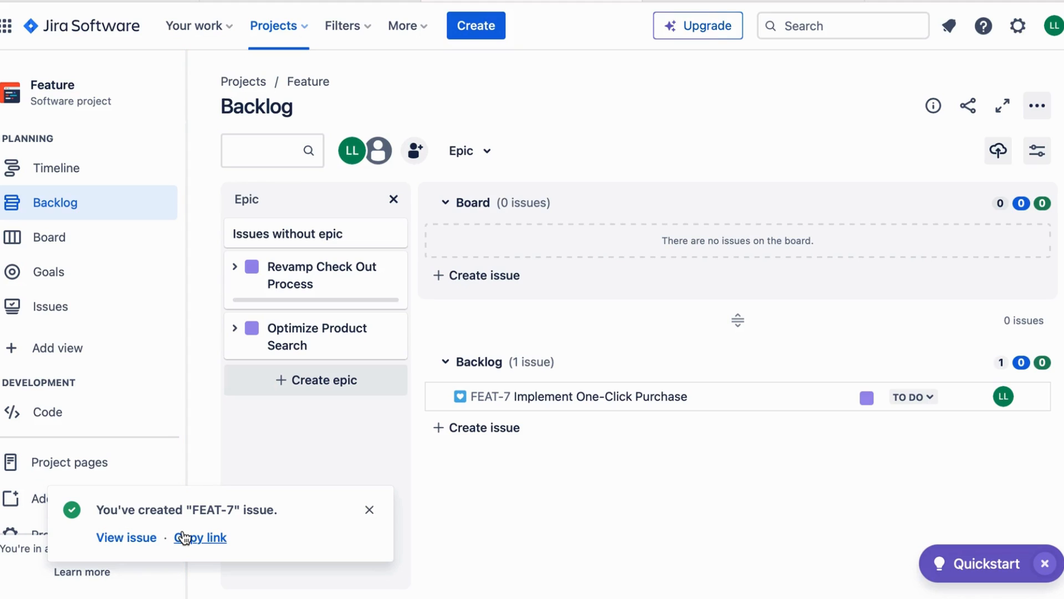
pyautogui.click(235, 267)
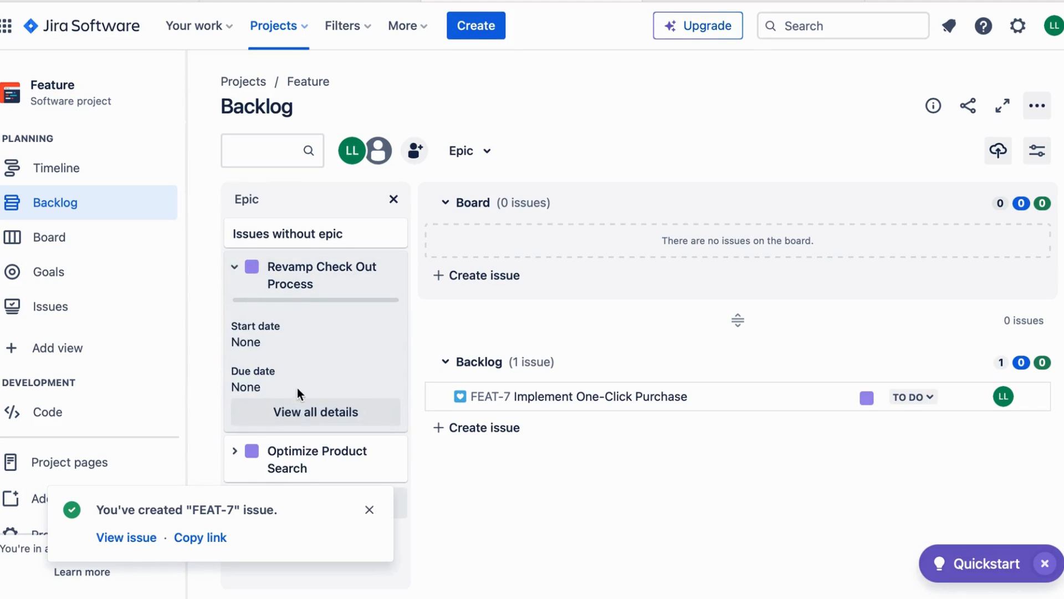
pyautogui.click(278, 412)
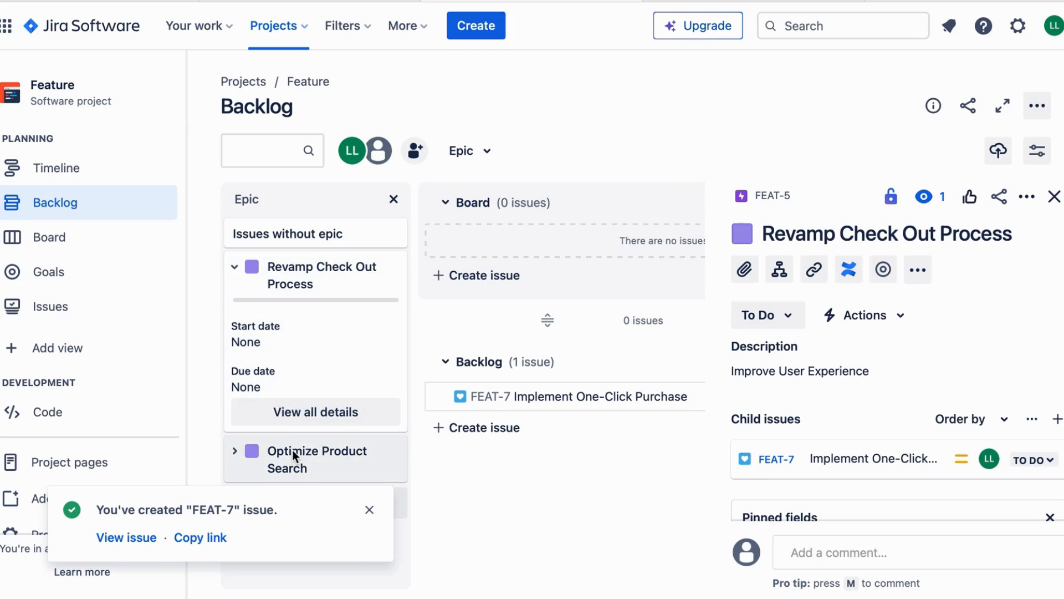
# Expand the Optimize Product Search epic and view all its details.
pyautogui.click(235, 450)
pyautogui.scroll(-2, 286, 502)
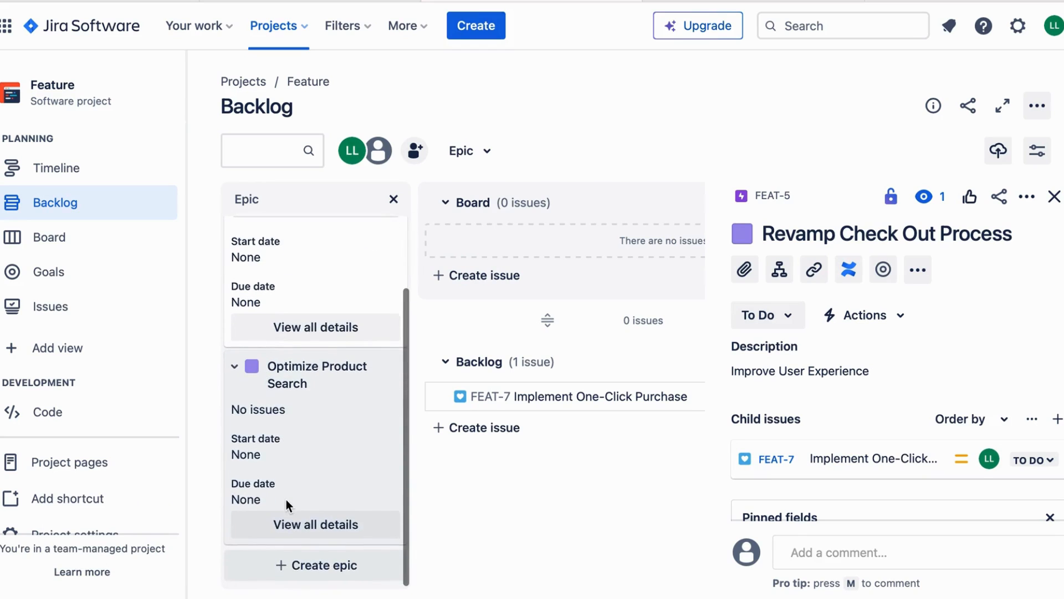
pyautogui.click(303, 531)
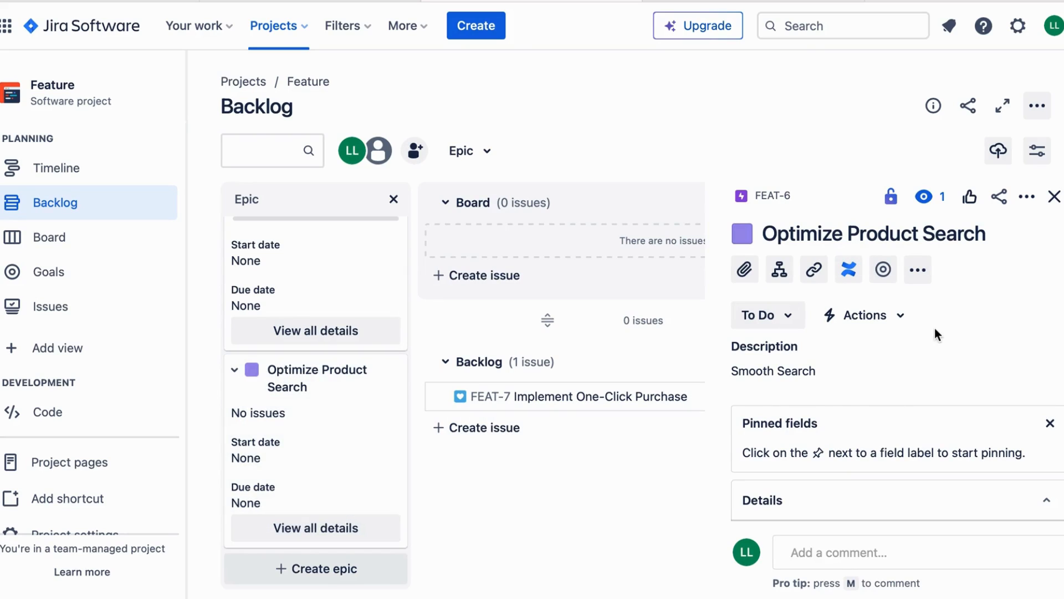
# Add Feature child issue 'Integrate Advanced' to FEAT-6, correcting the 'Integrat' typo.
pyautogui.click(779, 273)
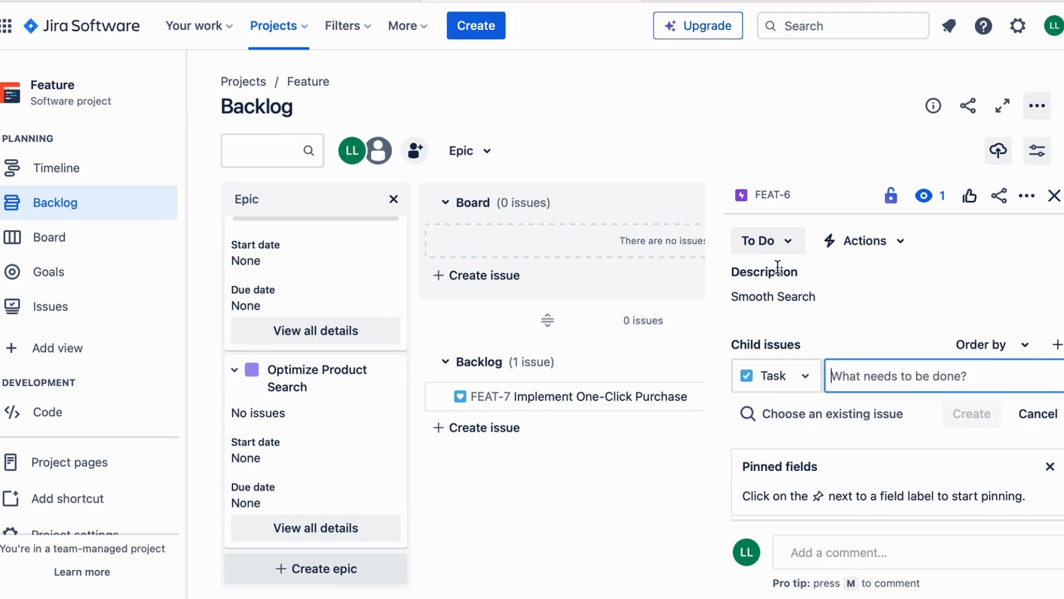
pyautogui.click(783, 376)
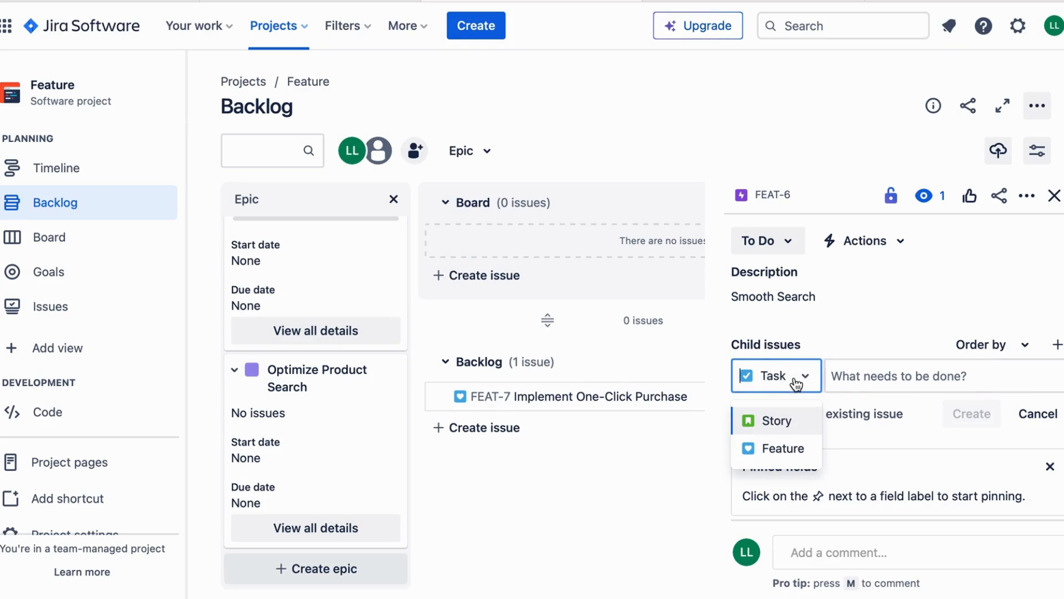
pyautogui.click(783, 448)
pyautogui.click(898, 377)
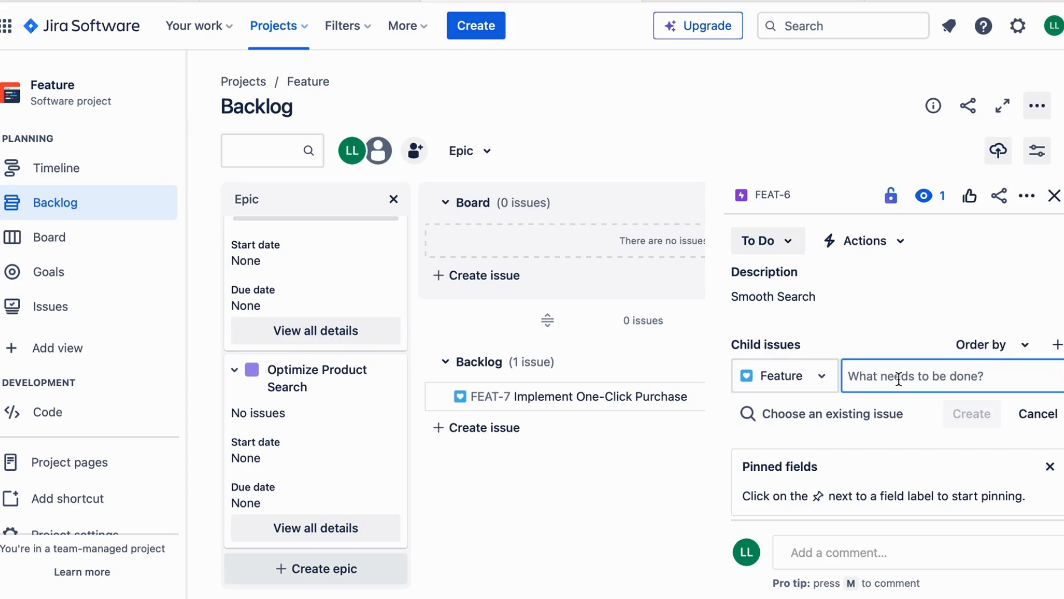
pyautogui.write('Integ')
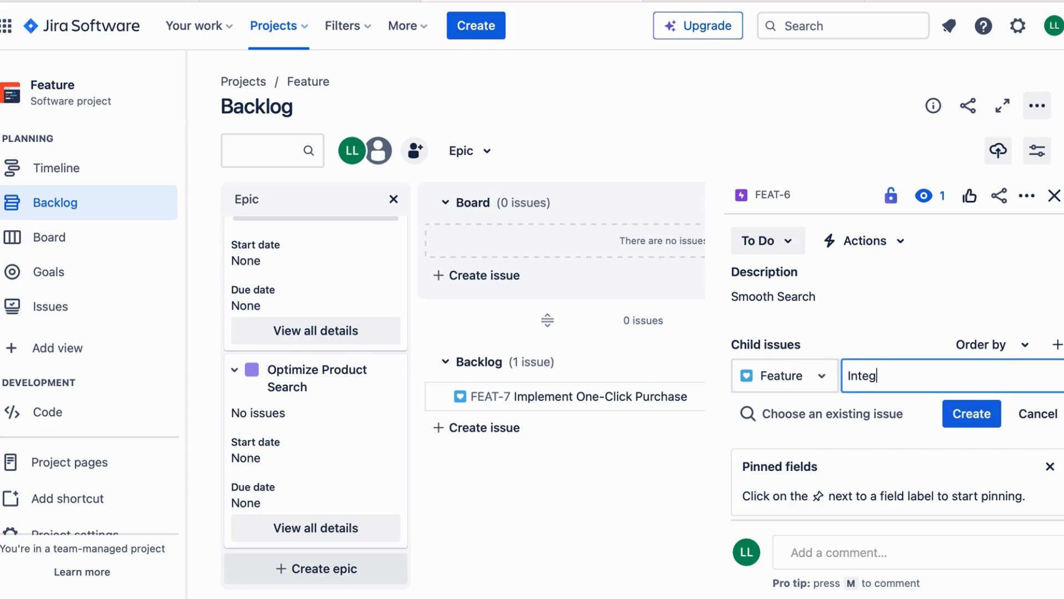
pyautogui.write('rat Advanced')
pyautogui.click(891, 377)
pyautogui.write('e')
pyautogui.click(990, 377)
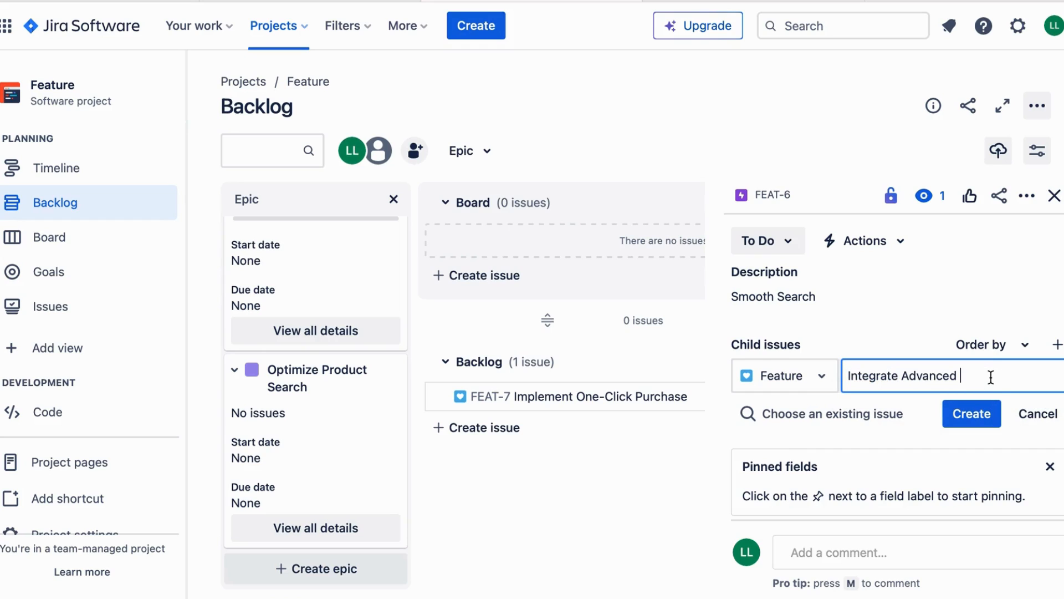
pyautogui.click(983, 412)
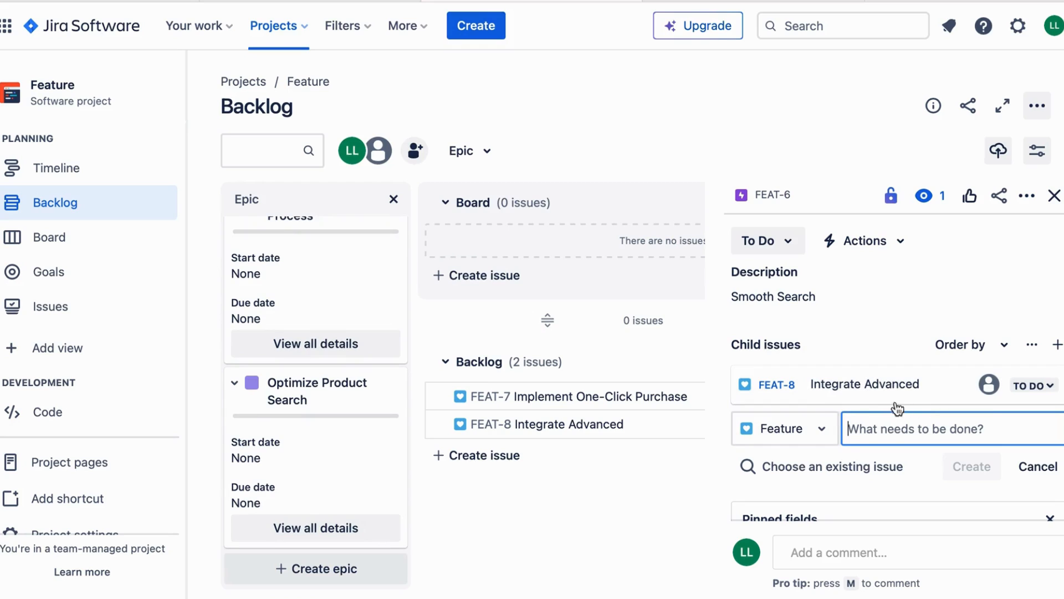
# Close the FEAT-6 panel and open epic FEAT-5 on its own full page.
pyautogui.click(1054, 195)
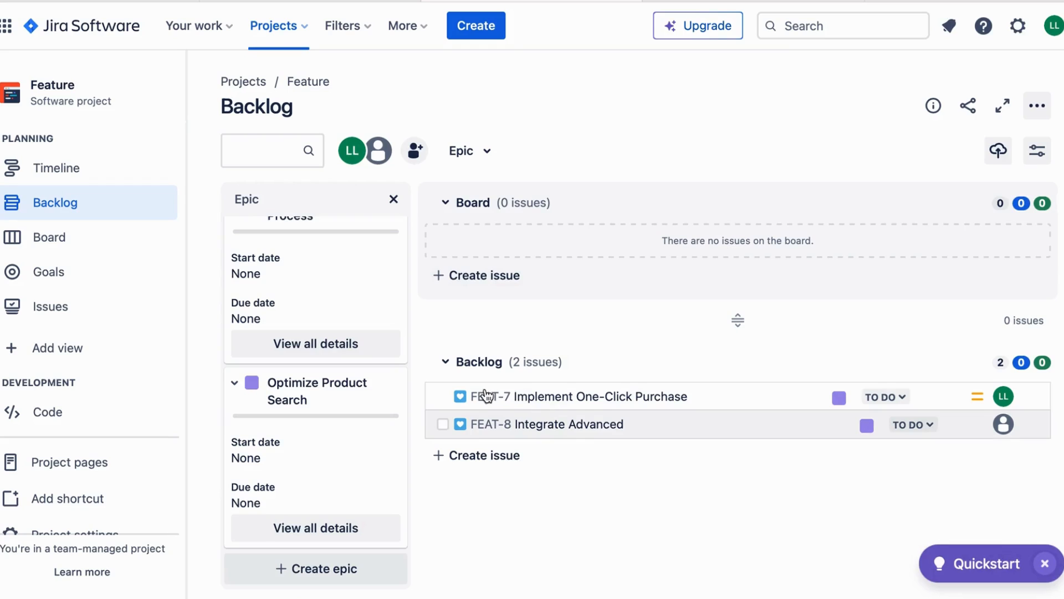
pyautogui.scroll(2, 359, 340)
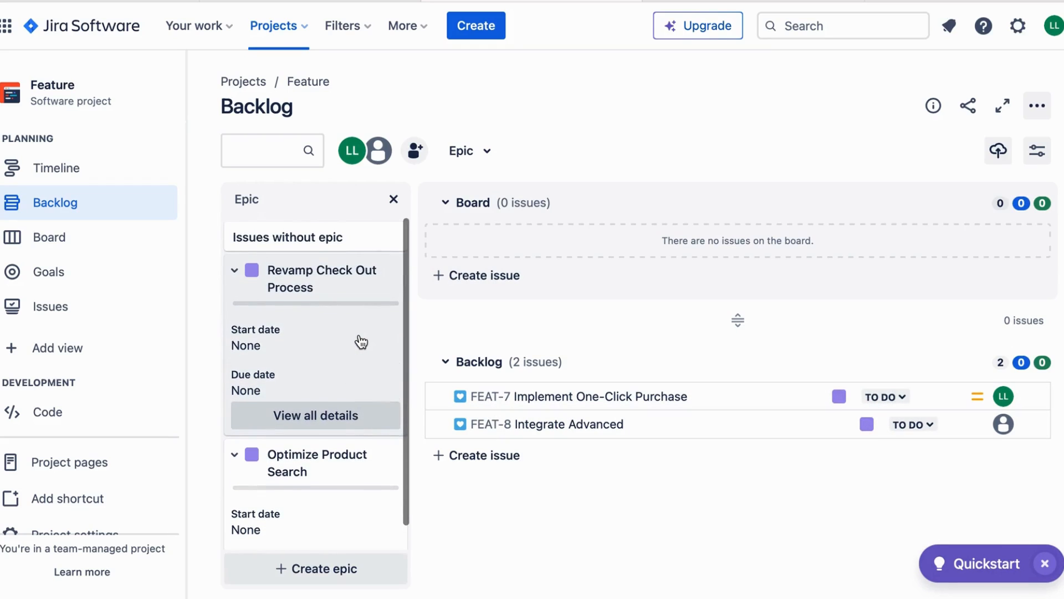
pyautogui.click(297, 412)
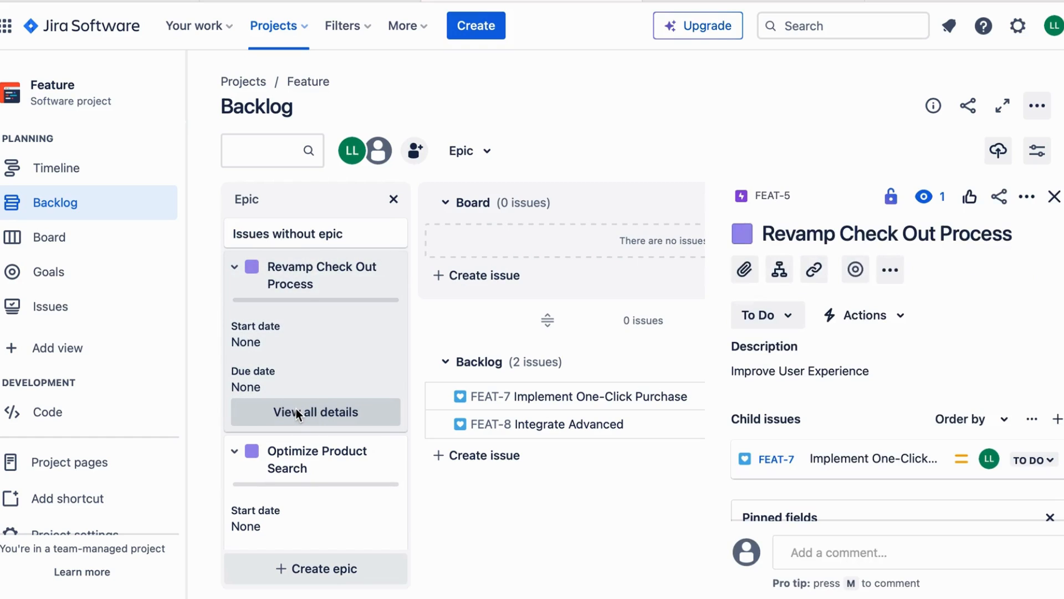
pyautogui.click(775, 197)
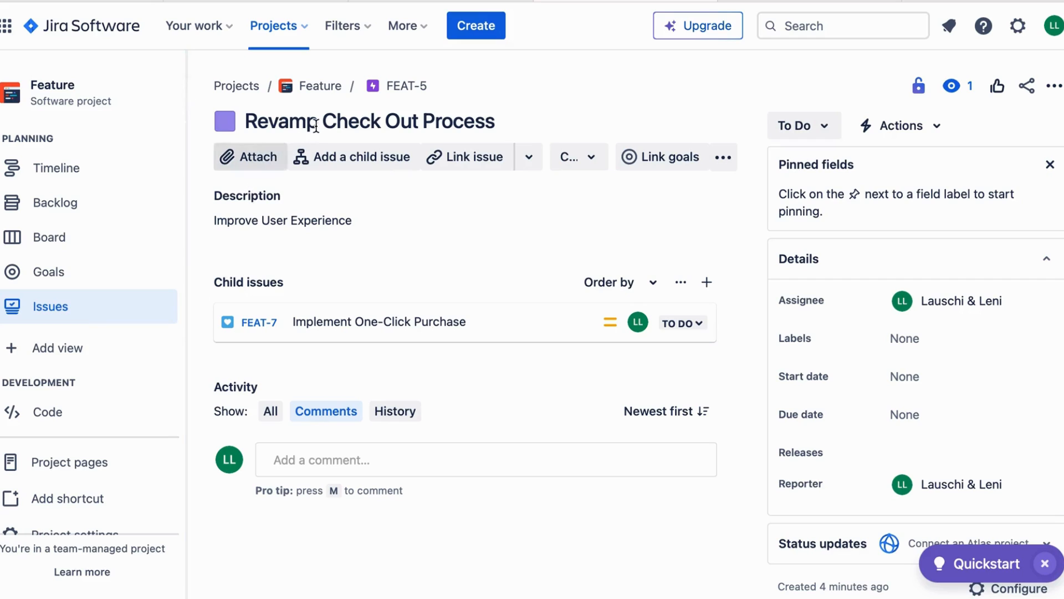
# Return to the Feature project backlog through the project breadcrumb.
pyautogui.click(321, 86)
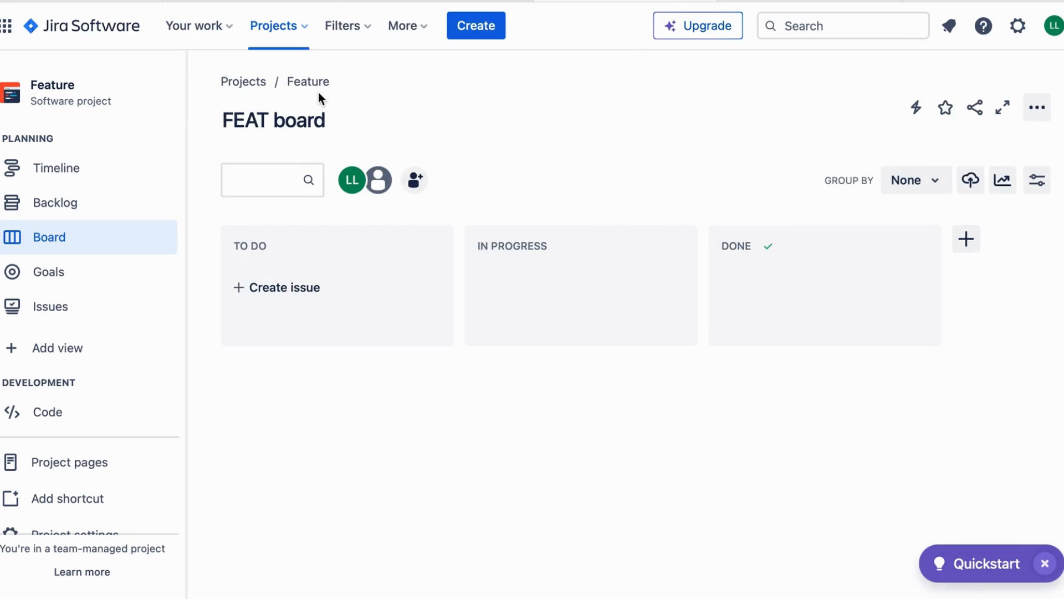
pyautogui.click(69, 202)
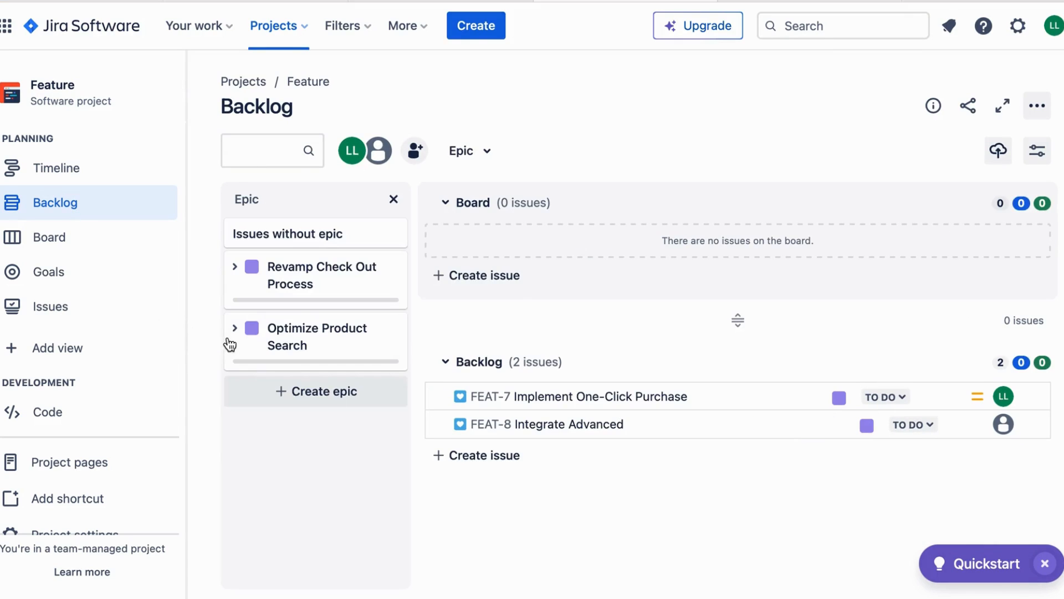
# Filter the backlog to the Optimize Product Search epic and open epic FEAT-6 on its full page.
pyautogui.click(235, 329)
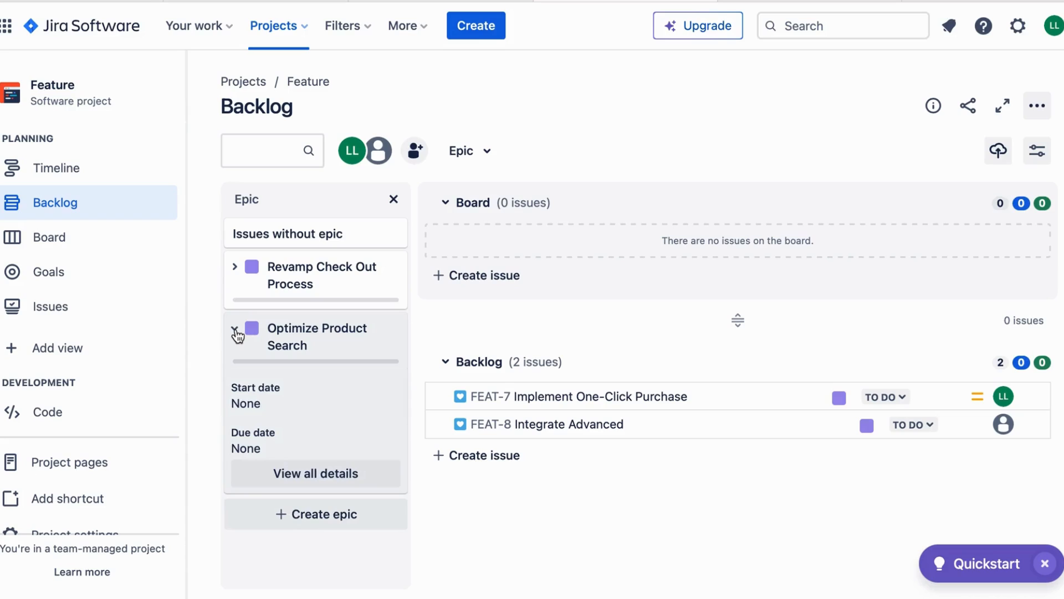
pyautogui.click(281, 322)
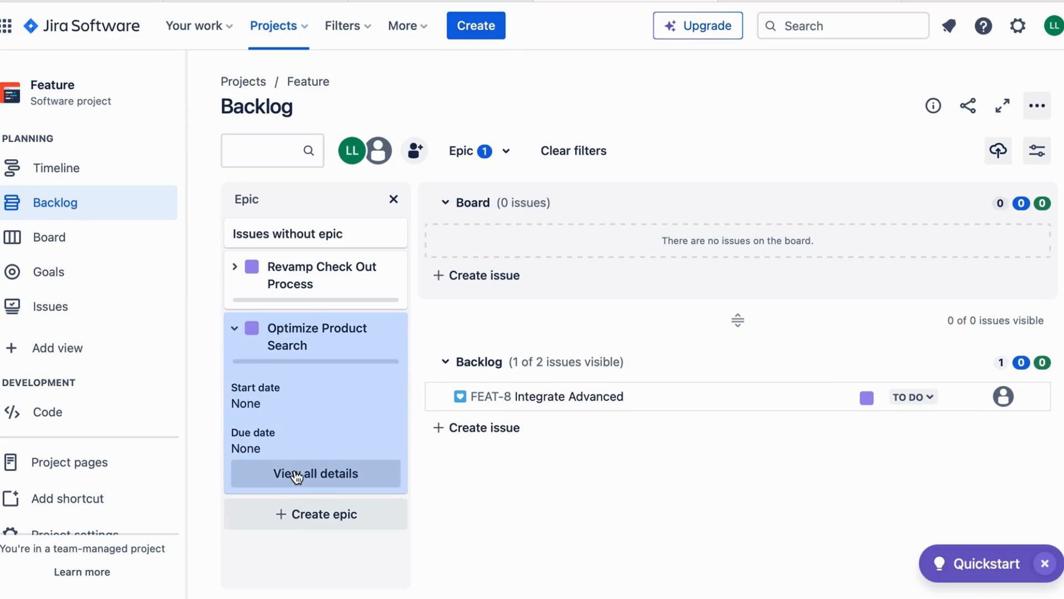
pyautogui.click(296, 474)
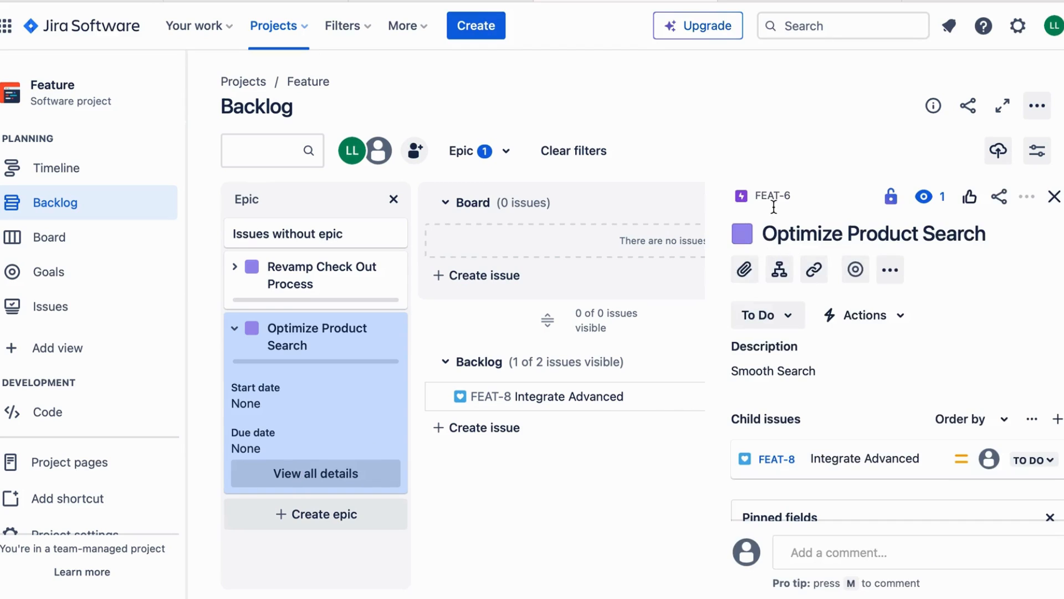
pyautogui.click(766, 197)
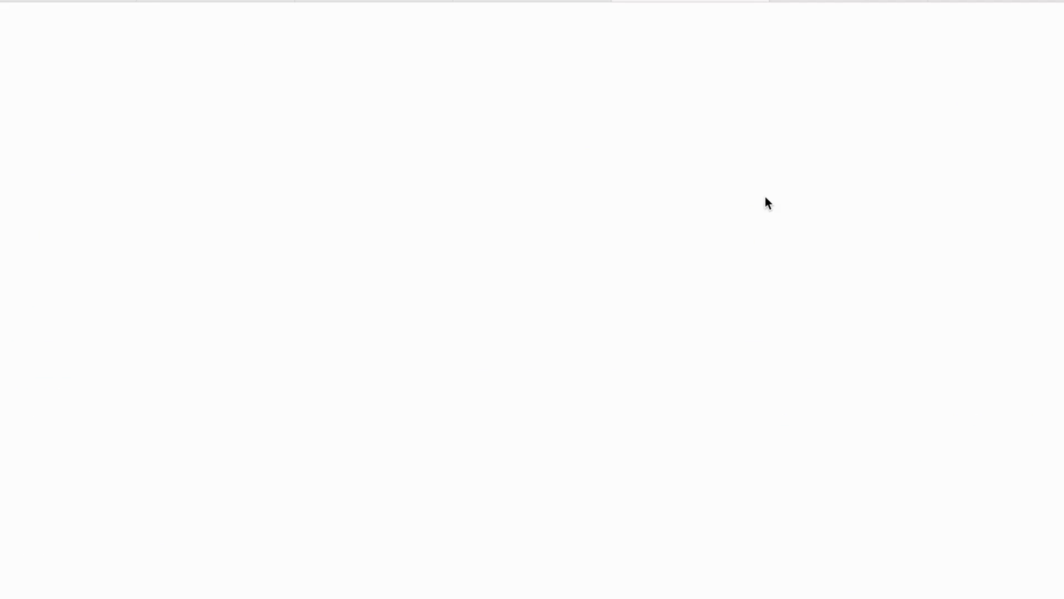